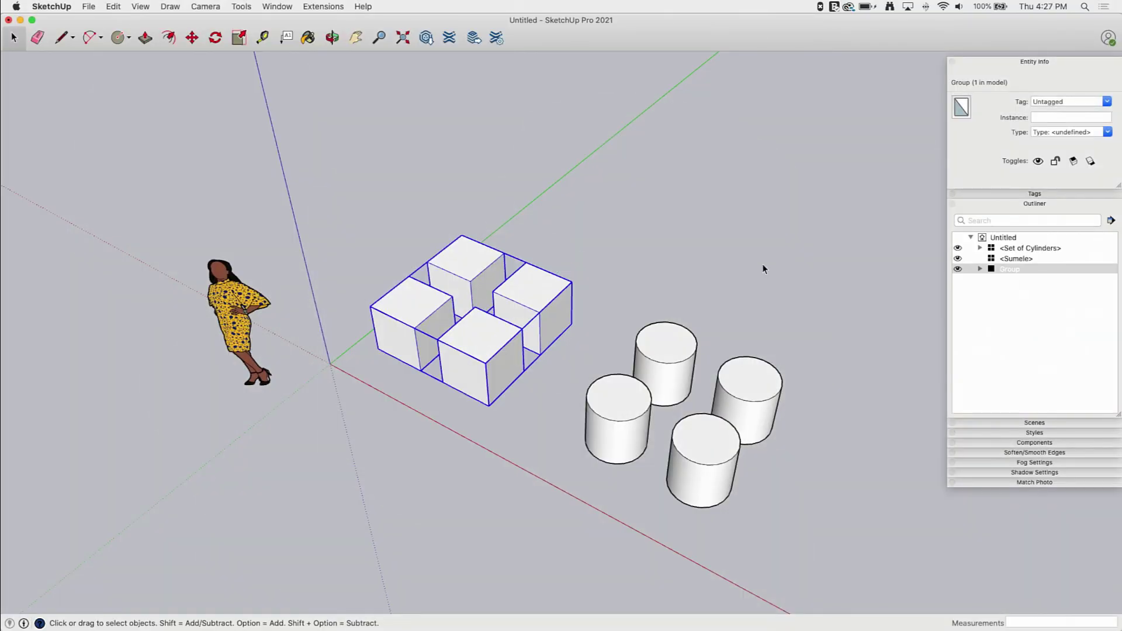
middle_click_drag(659, 280, 623, 221)
left_click(276, 284)
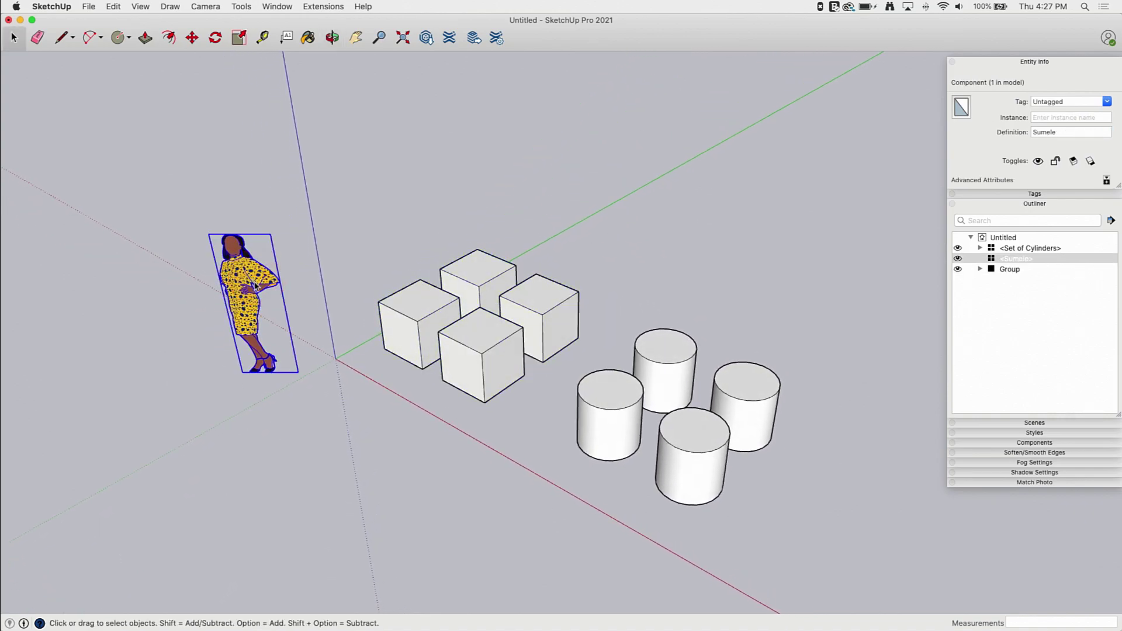
left_click(484, 335)
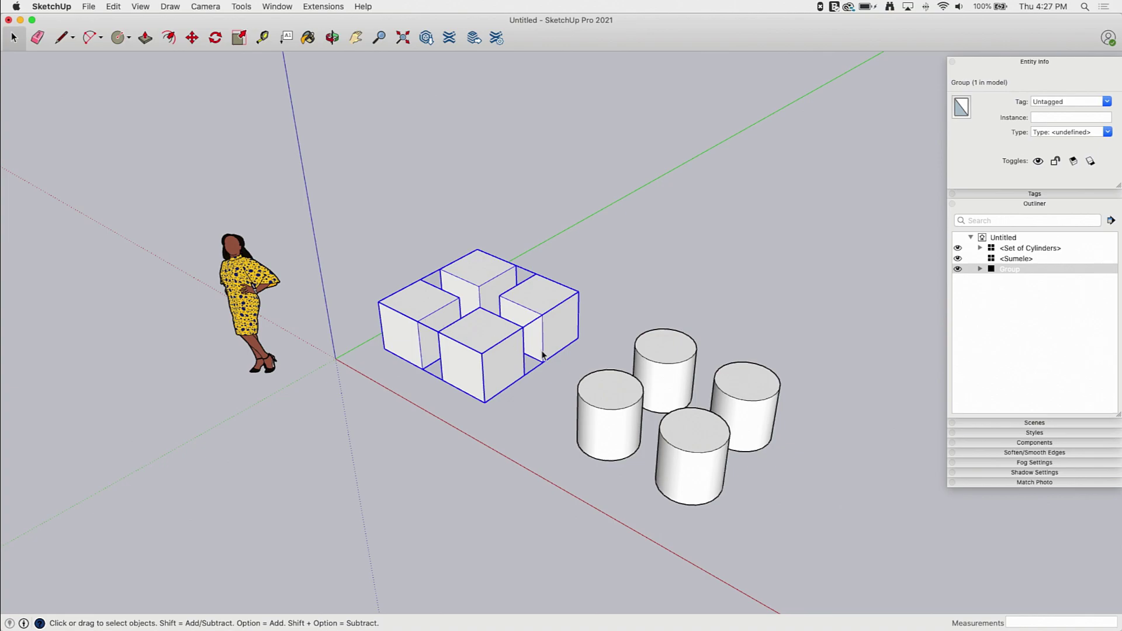
left_click(666, 350)
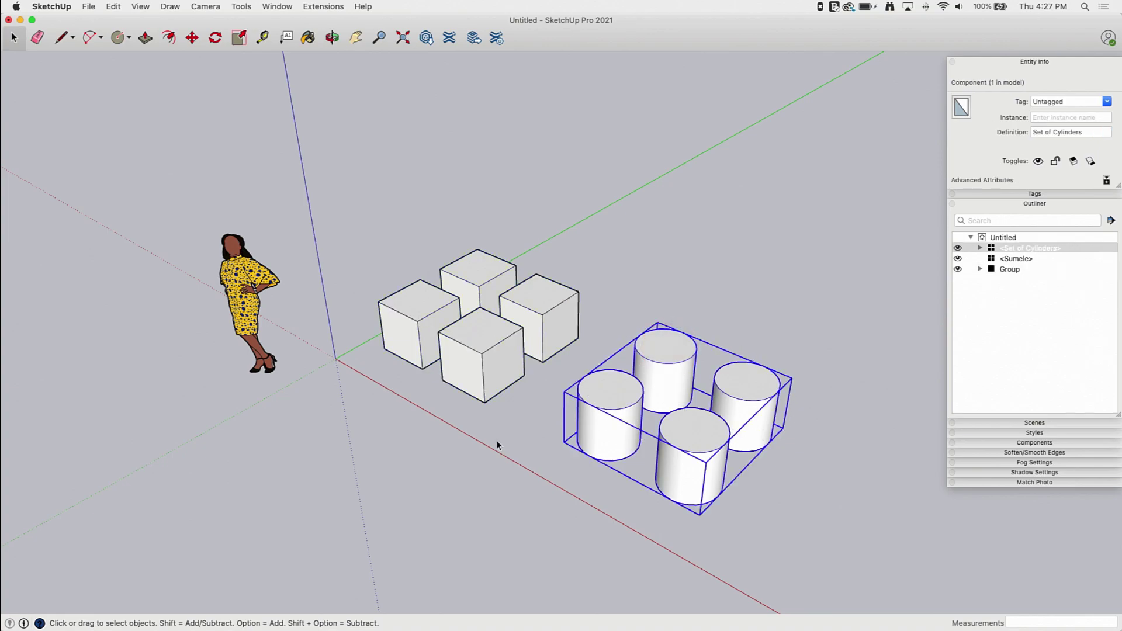
middle_click_drag(498, 445, 526, 501)
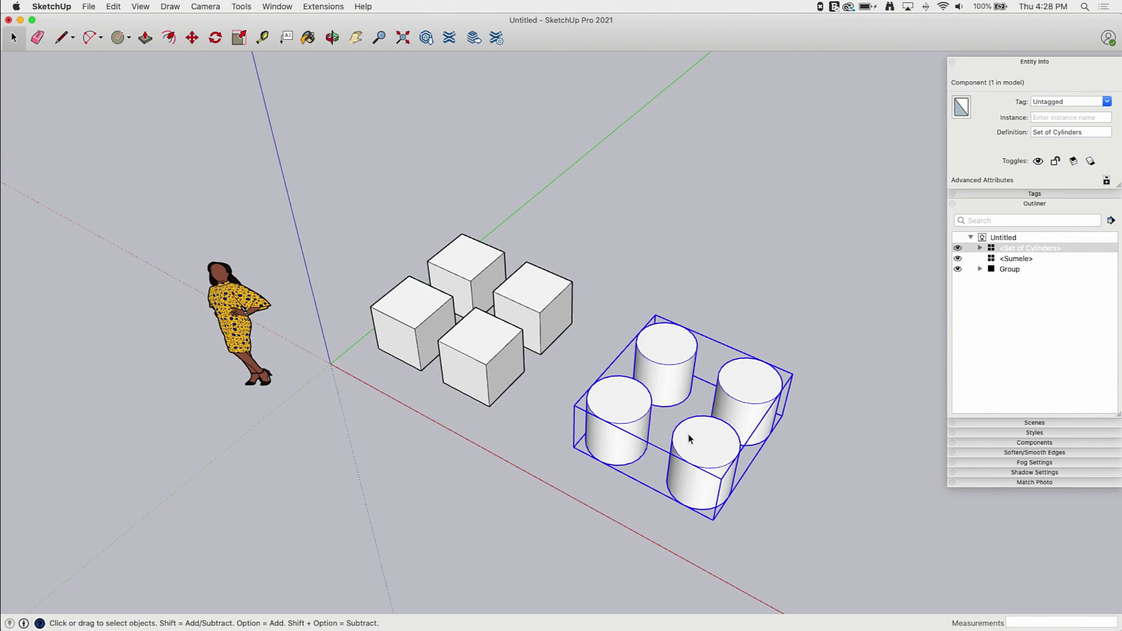
left_click(531, 296)
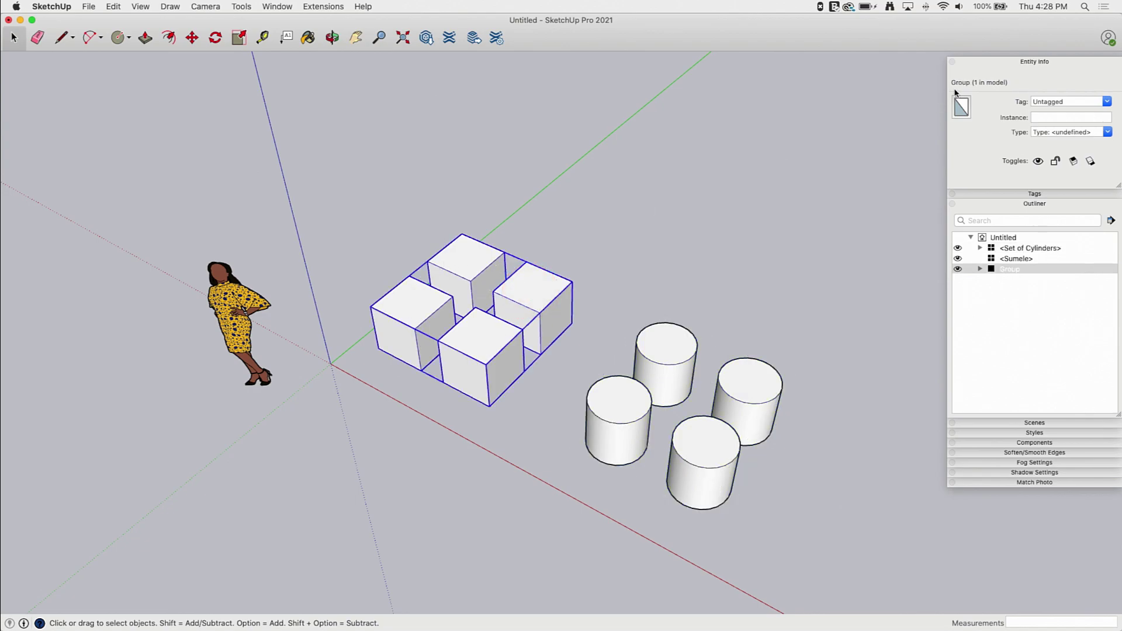
left_click_drag(1011, 72, 1010, 66)
double_click(486, 344)
left_click(408, 317)
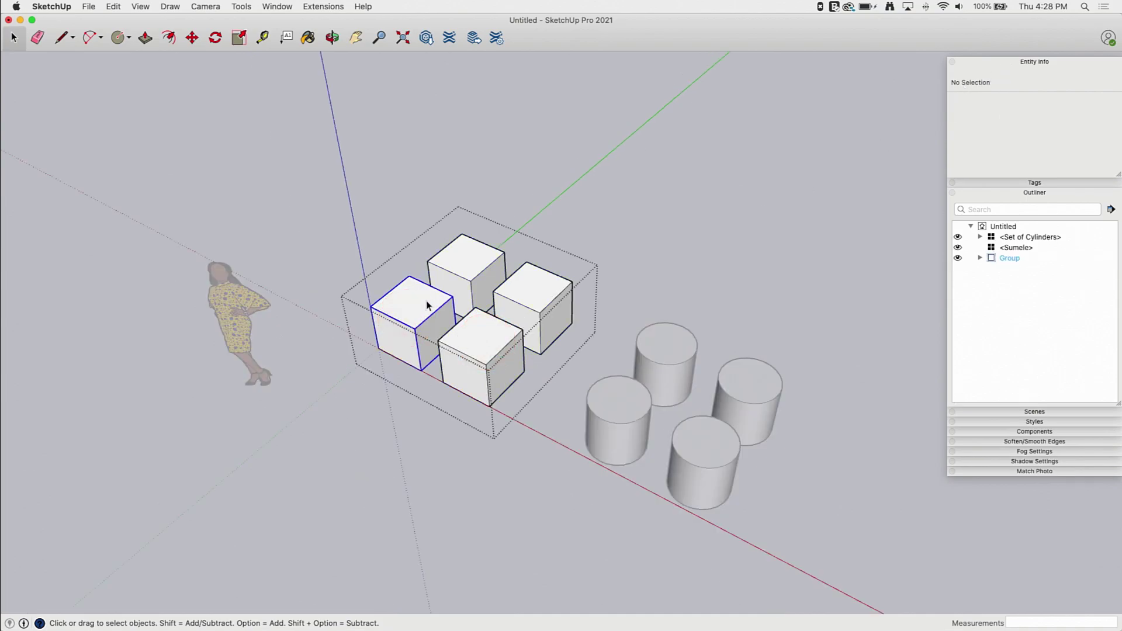
left_click(464, 268)
left_click(526, 288)
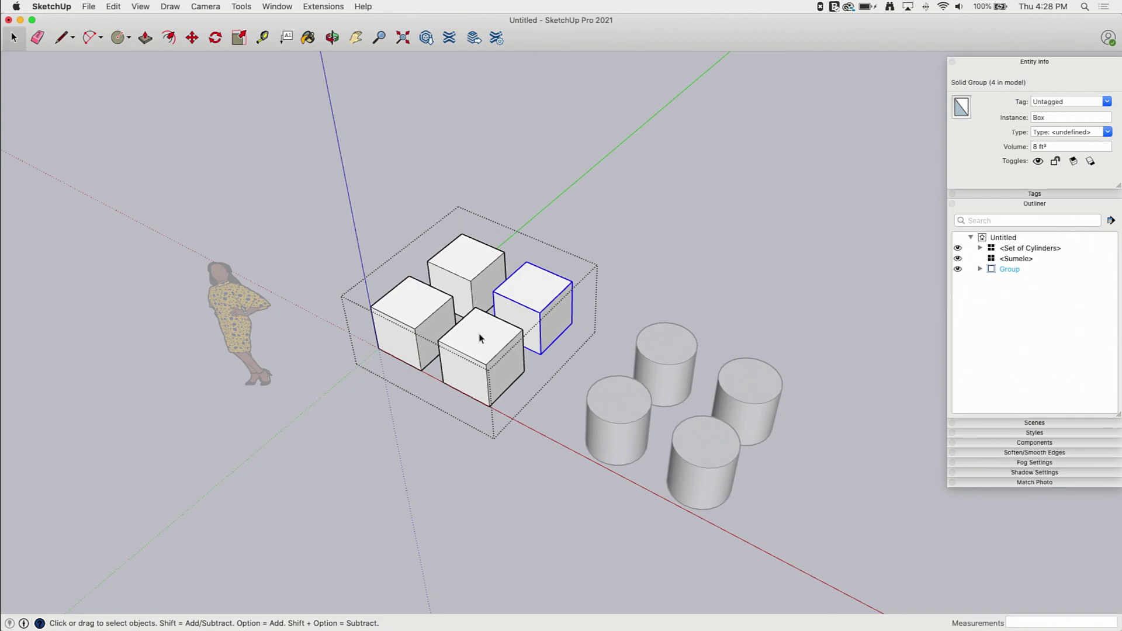
left_click(479, 333)
left_click(423, 320)
left_click(601, 192)
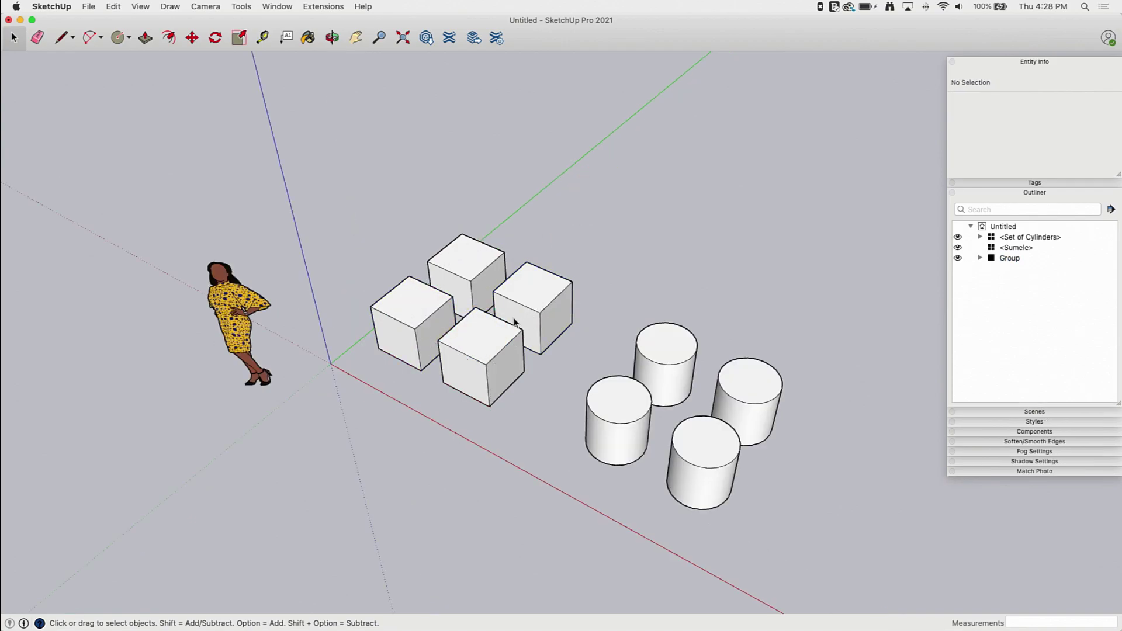
left_click(488, 340)
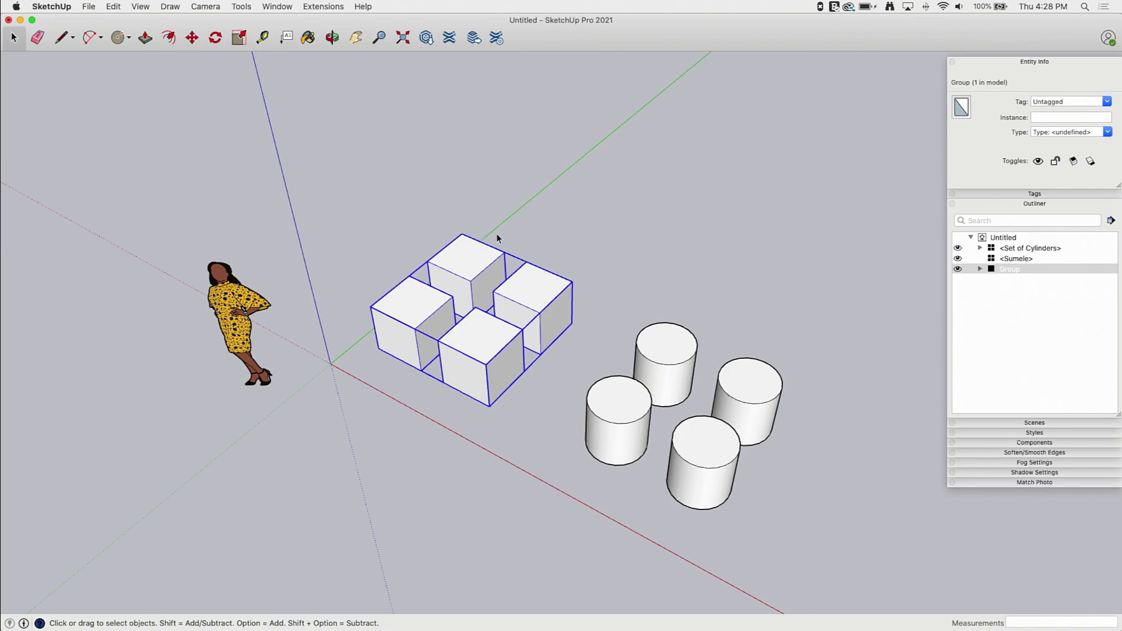
left_click(605, 392)
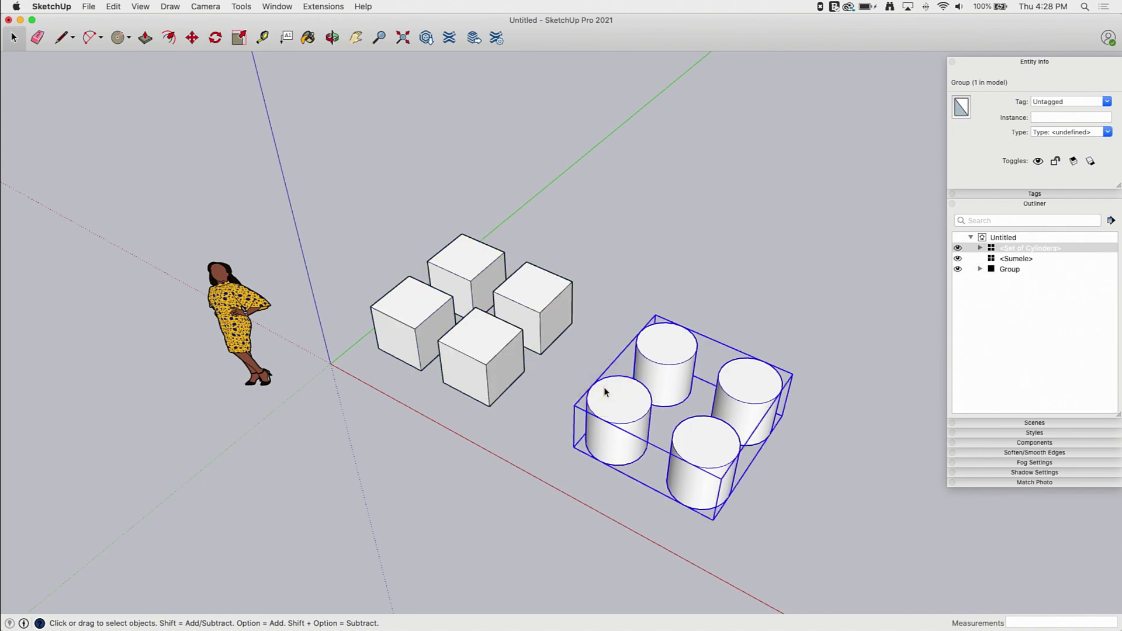
double_click(659, 344)
left_click(628, 416)
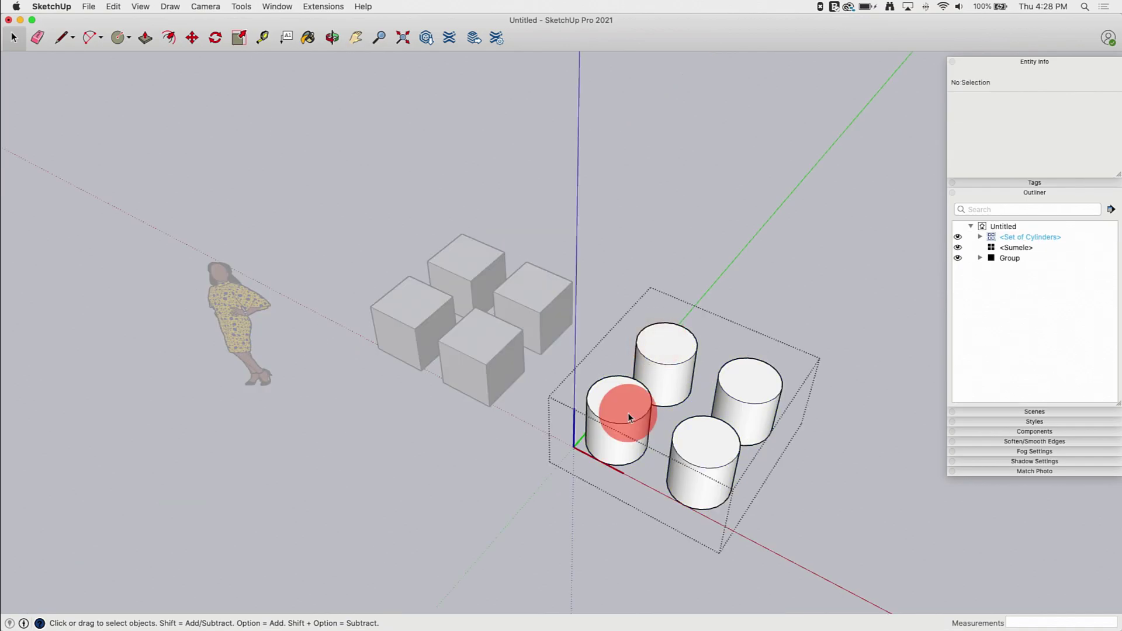
left_click(672, 362)
left_click(751, 383)
left_click(700, 447)
left_click(727, 228)
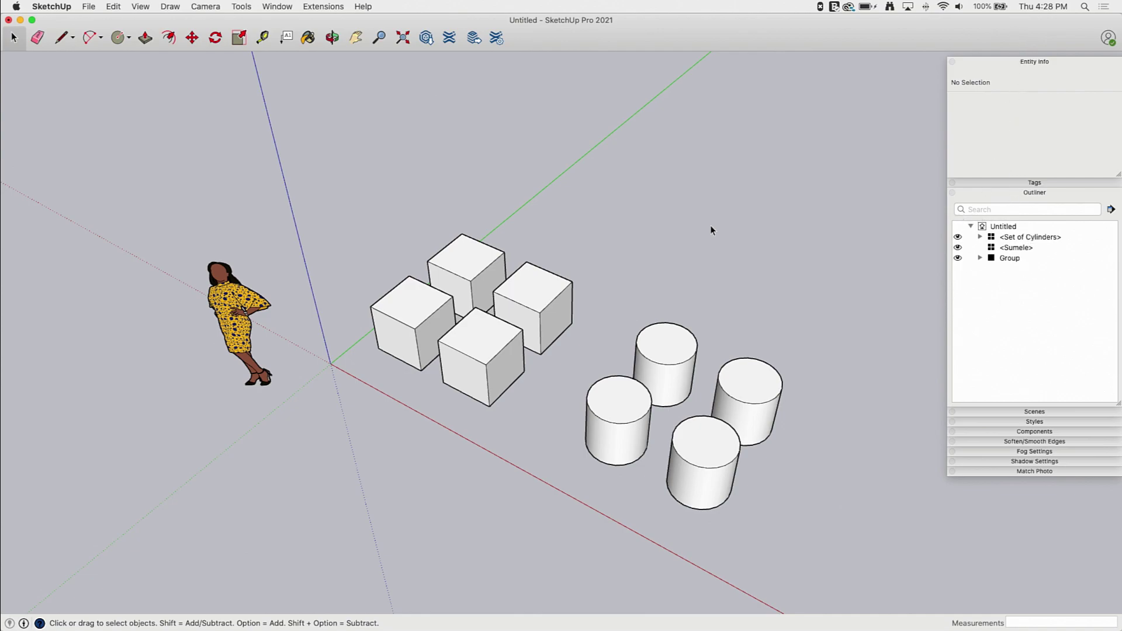
left_click(475, 358)
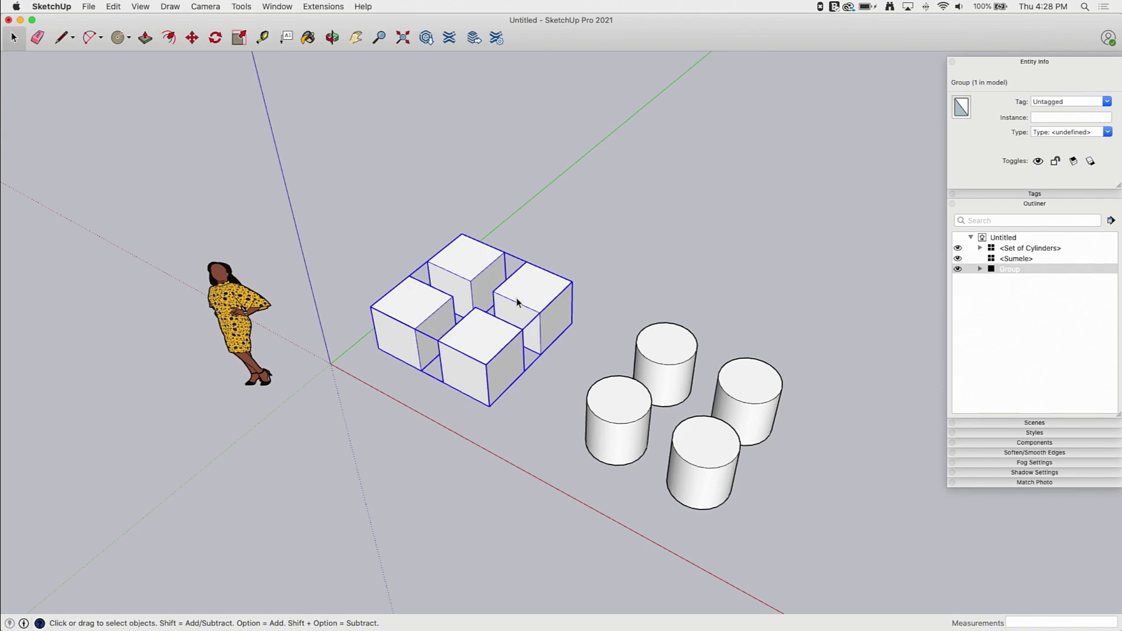
left_click(981, 270)
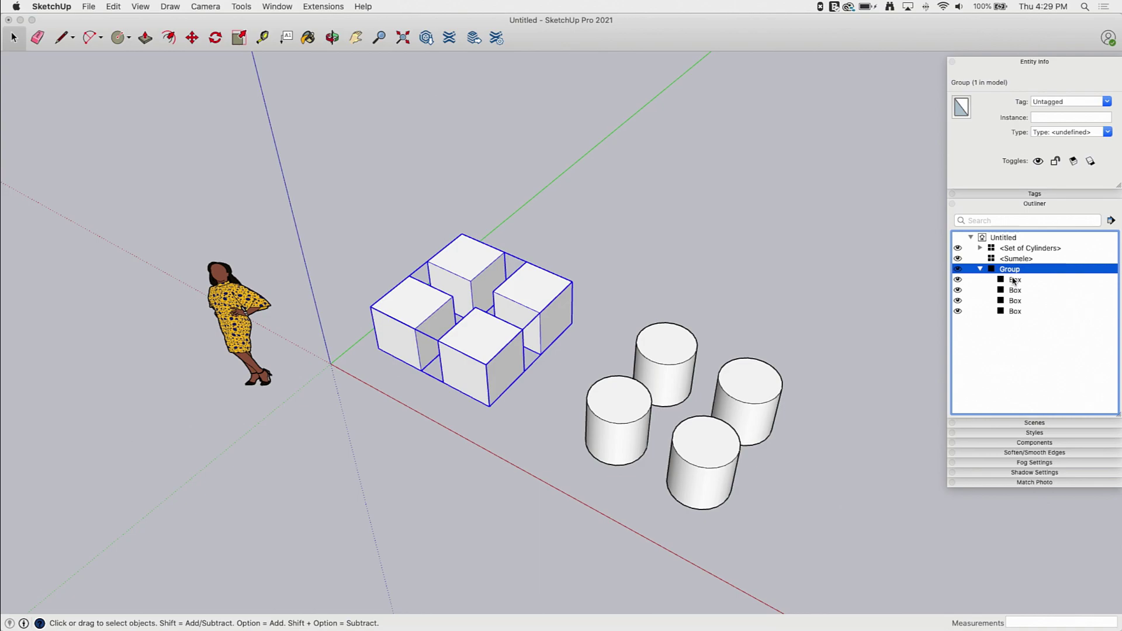
left_click(653, 349)
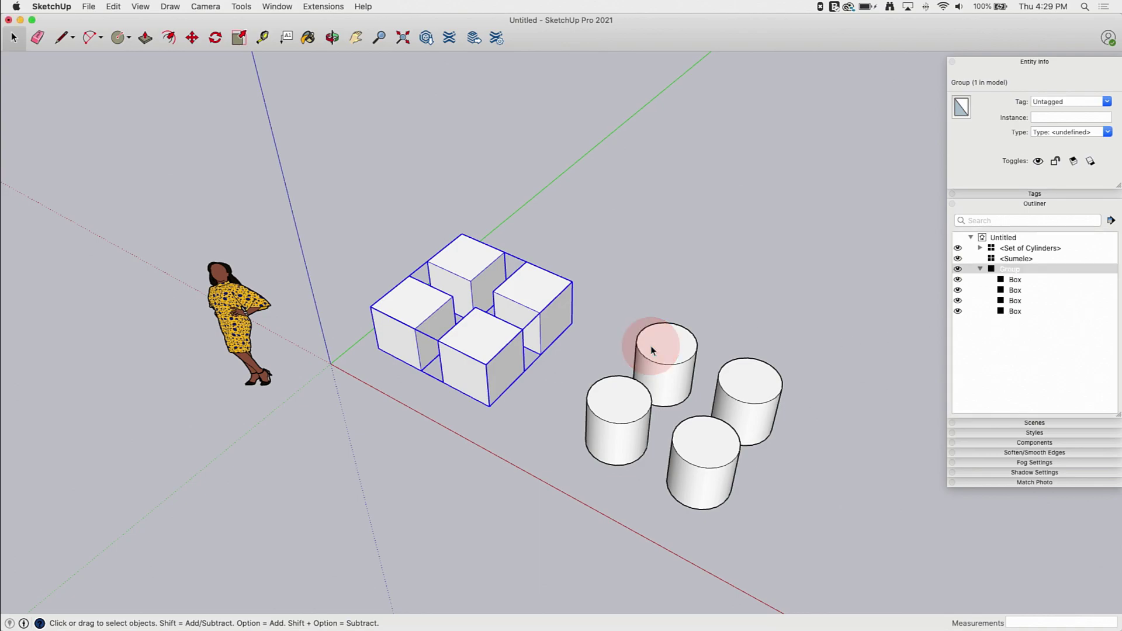
left_click(665, 346)
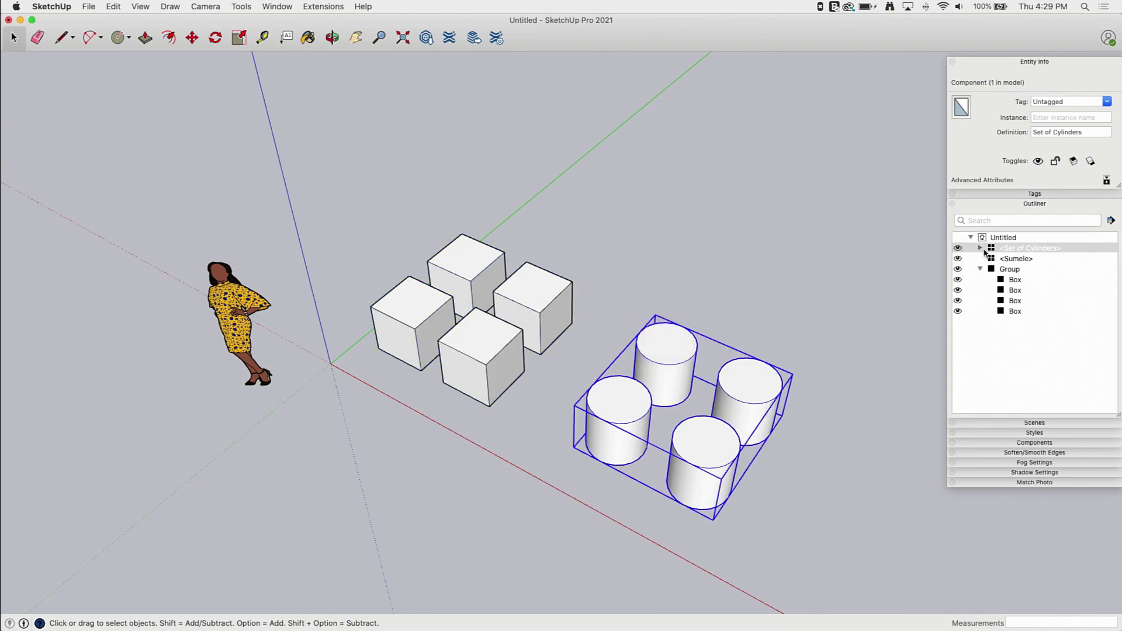
left_click(981, 247)
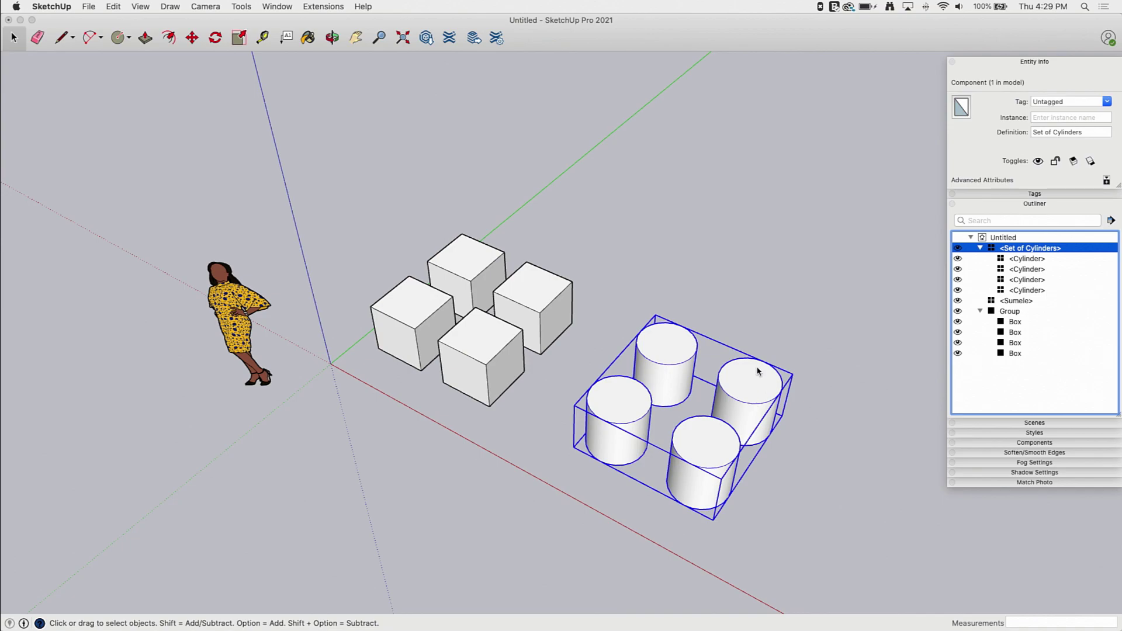
left_click(981, 248)
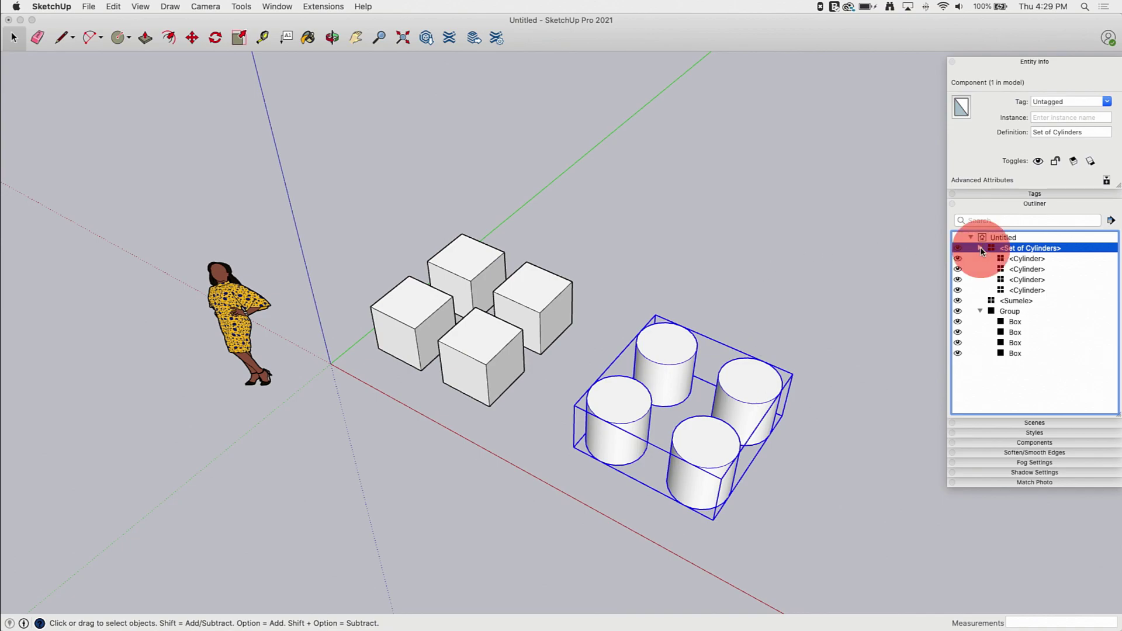
left_click(981, 249)
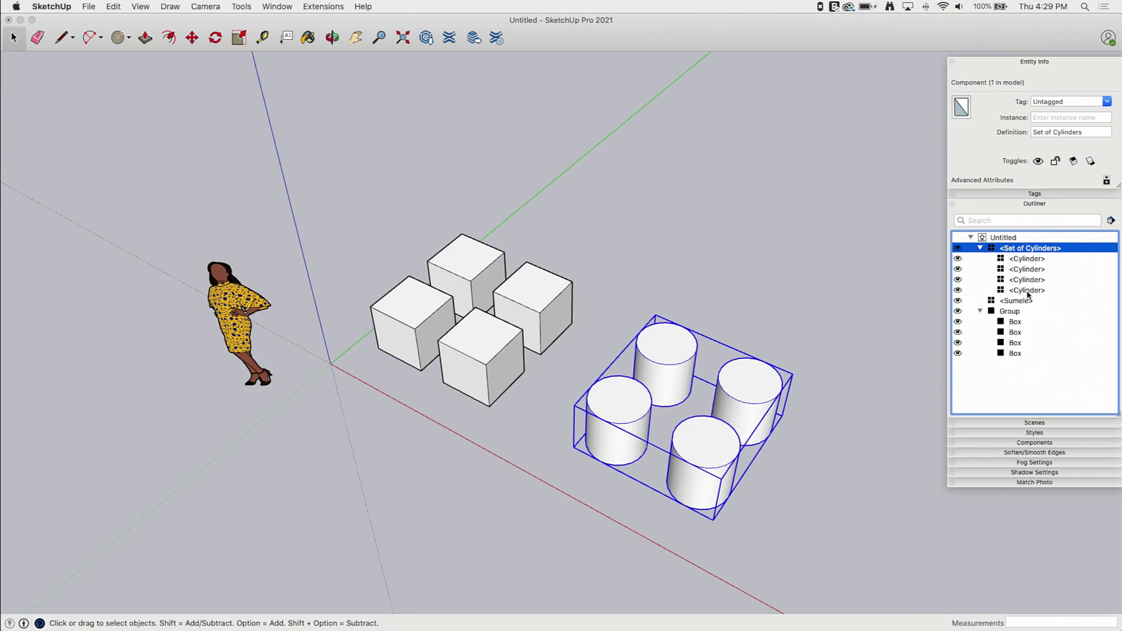
left_click(980, 249)
left_click(980, 269)
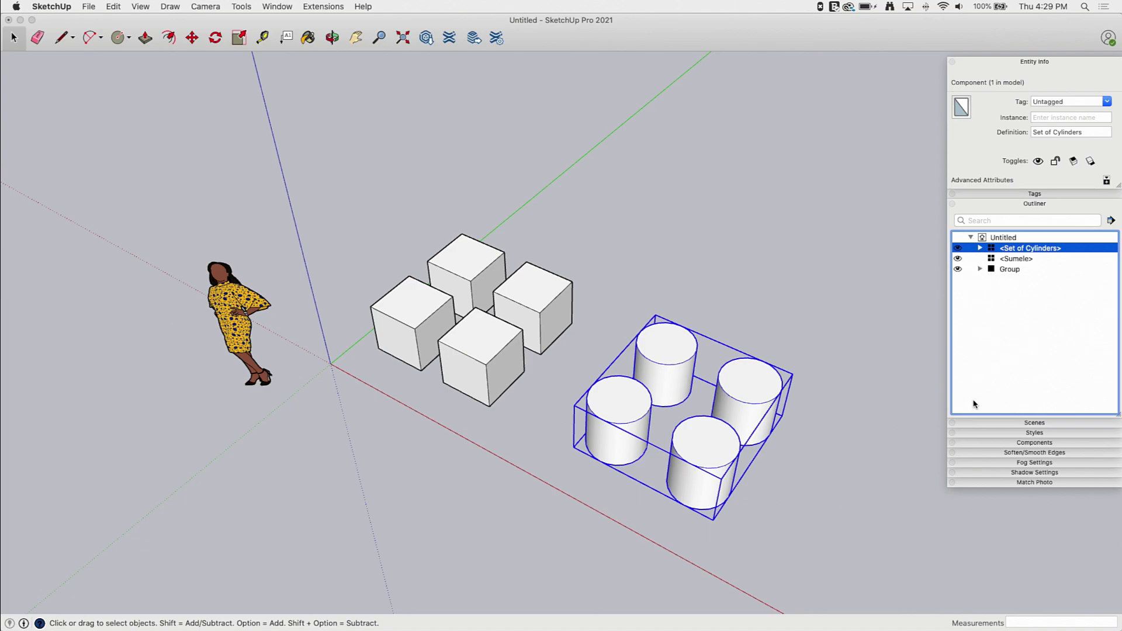
left_click(980, 248)
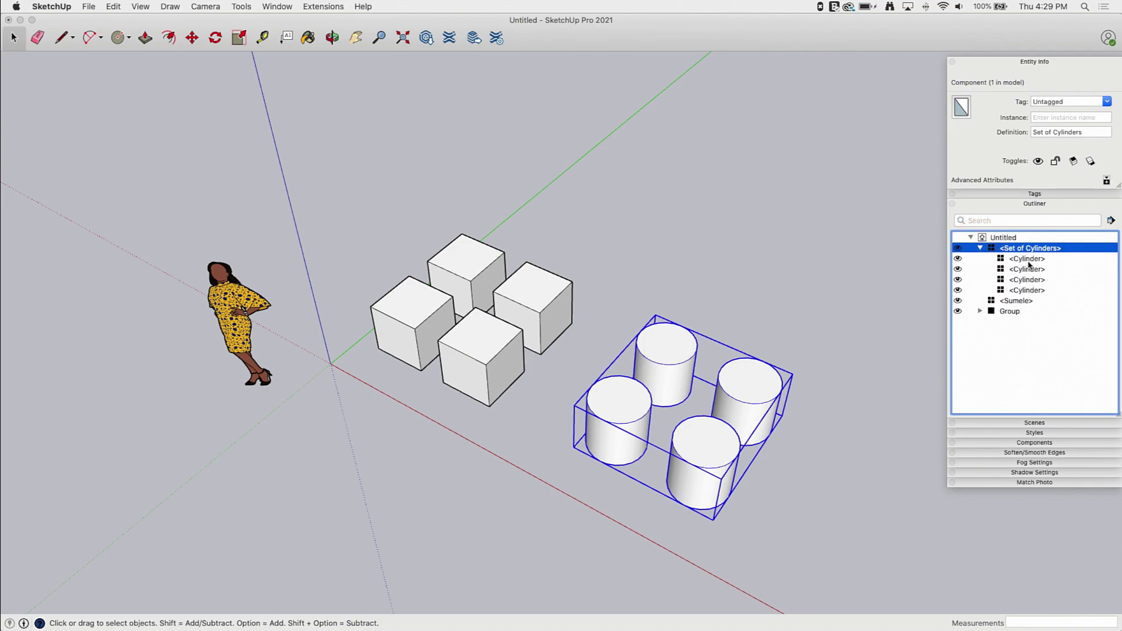
left_click(980, 248)
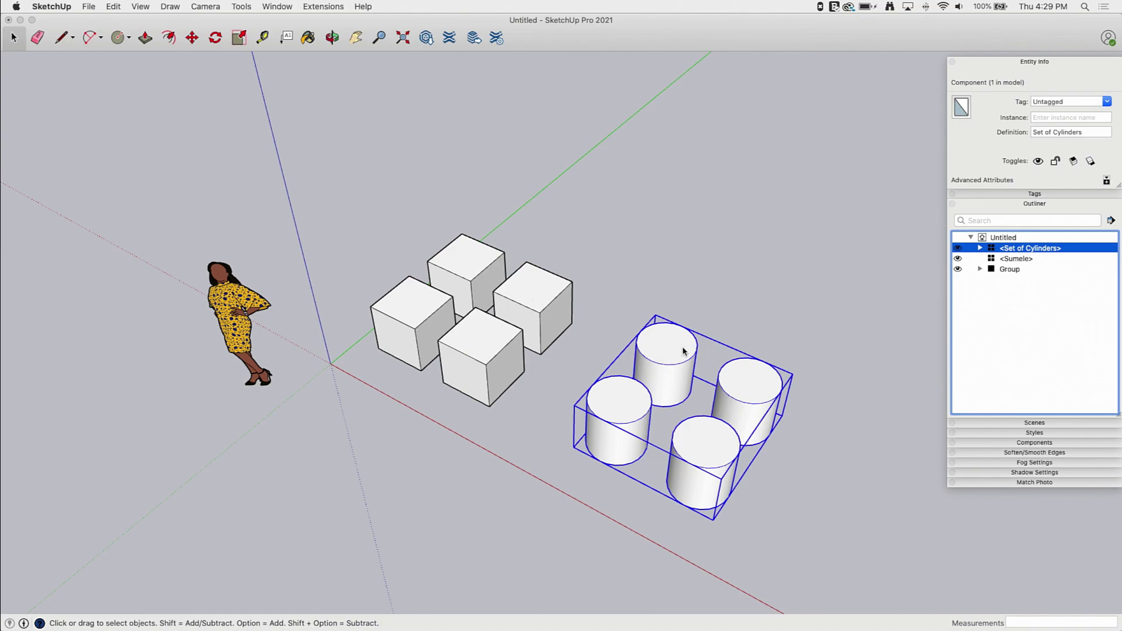
left_click(981, 248)
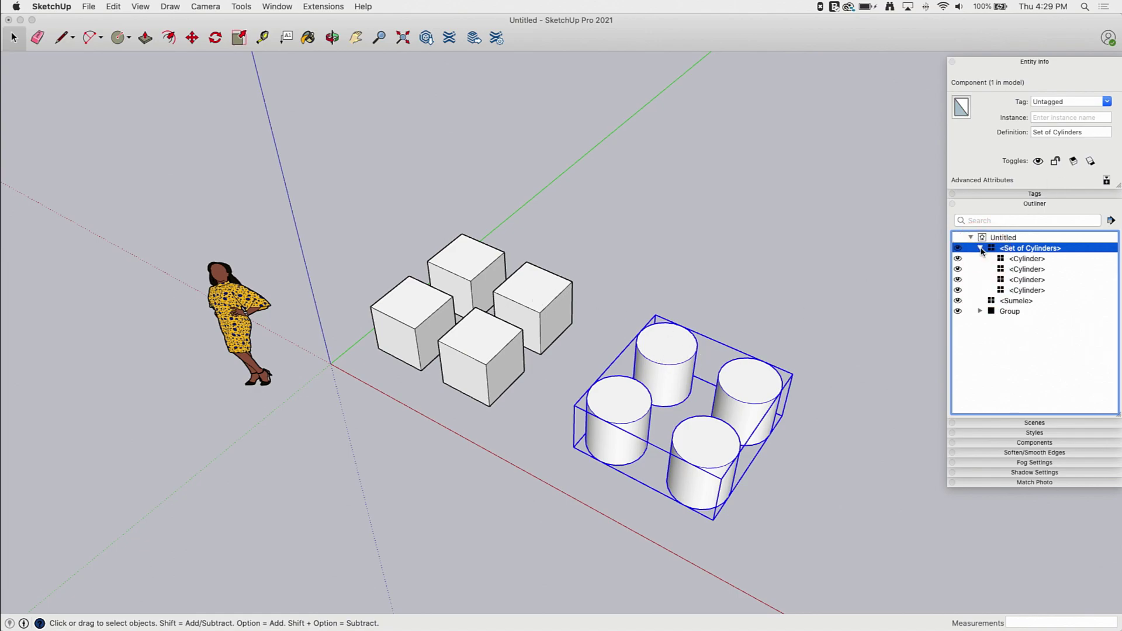
left_click(980, 248)
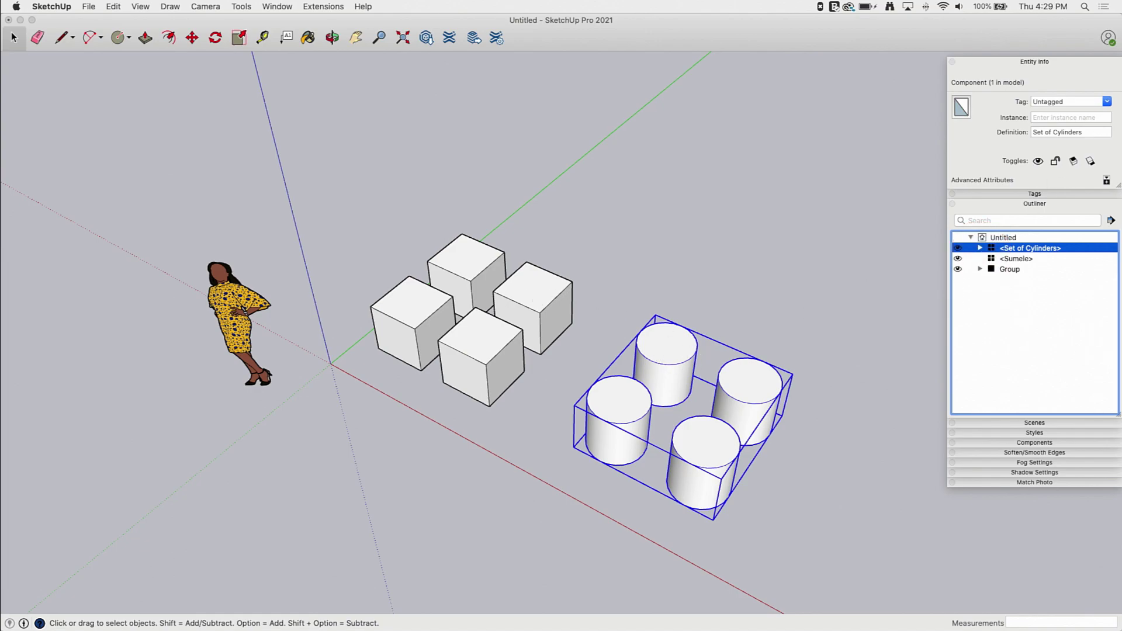
- Enter editing of the Sumele figure from the Outliner, then exit back to the model
left_click(1006, 261)
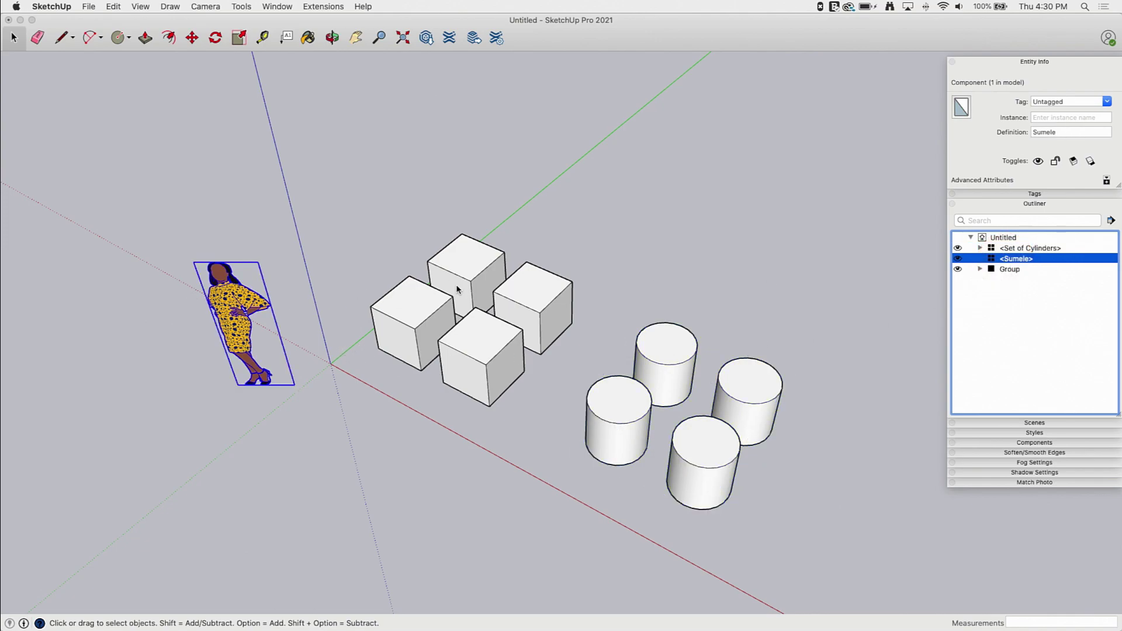
double_click(1021, 259)
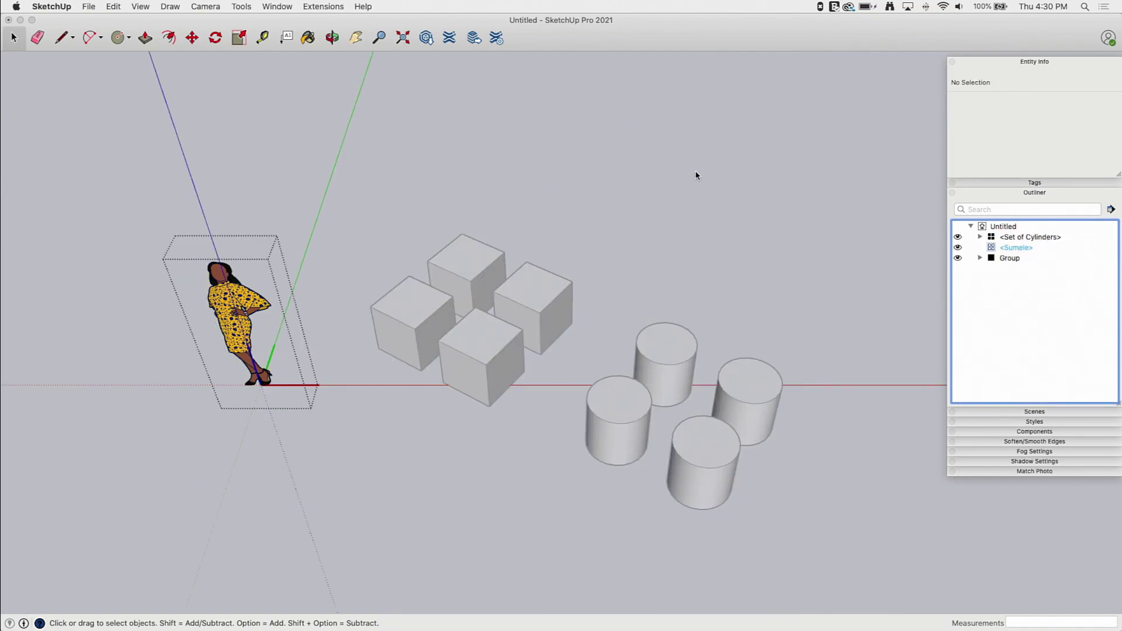
left_click(758, 203)
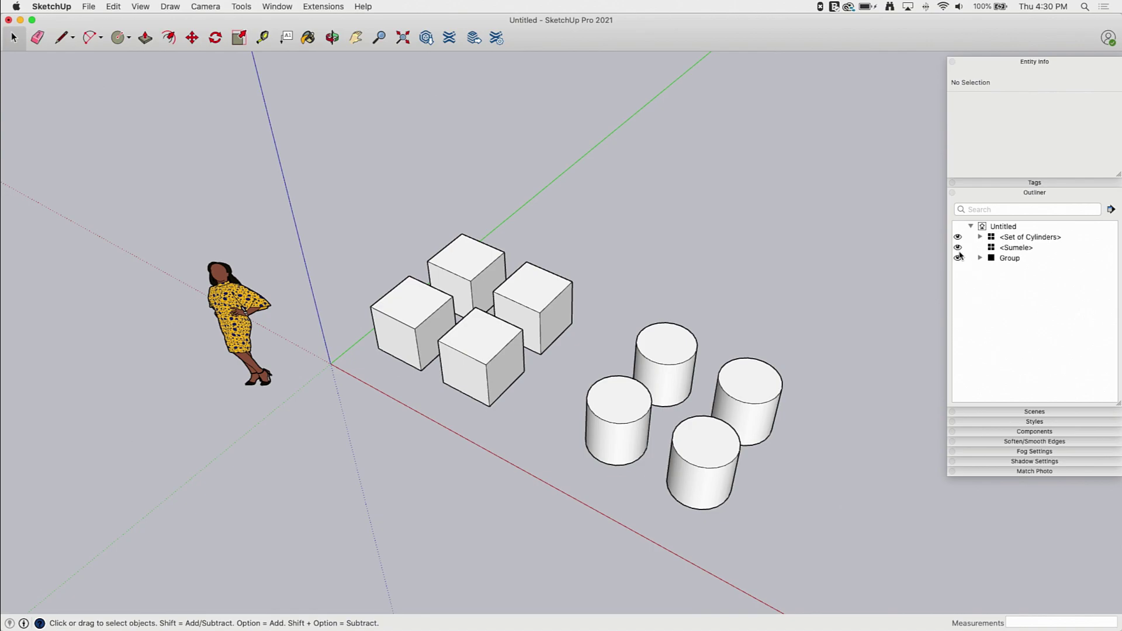
left_click(980, 236)
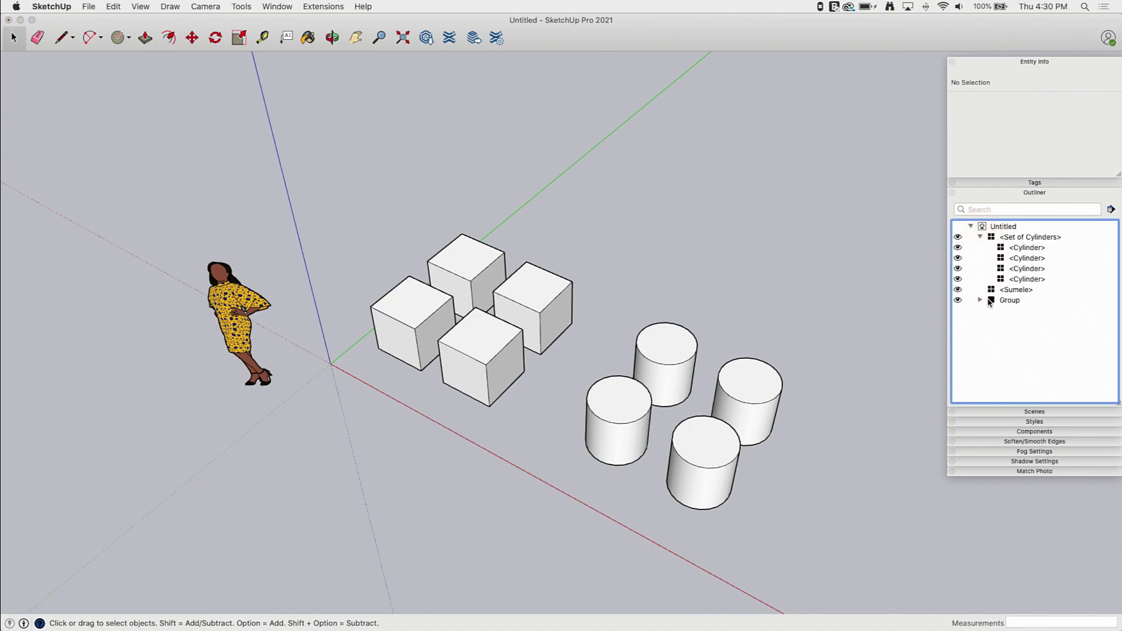
left_click(1022, 249)
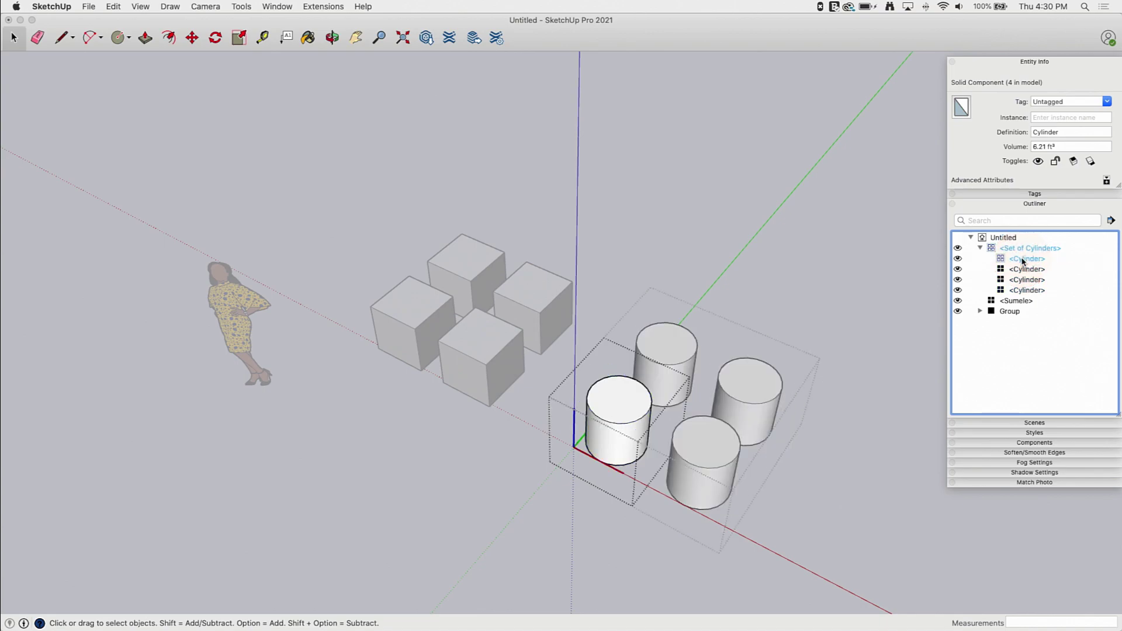
key("Escape")
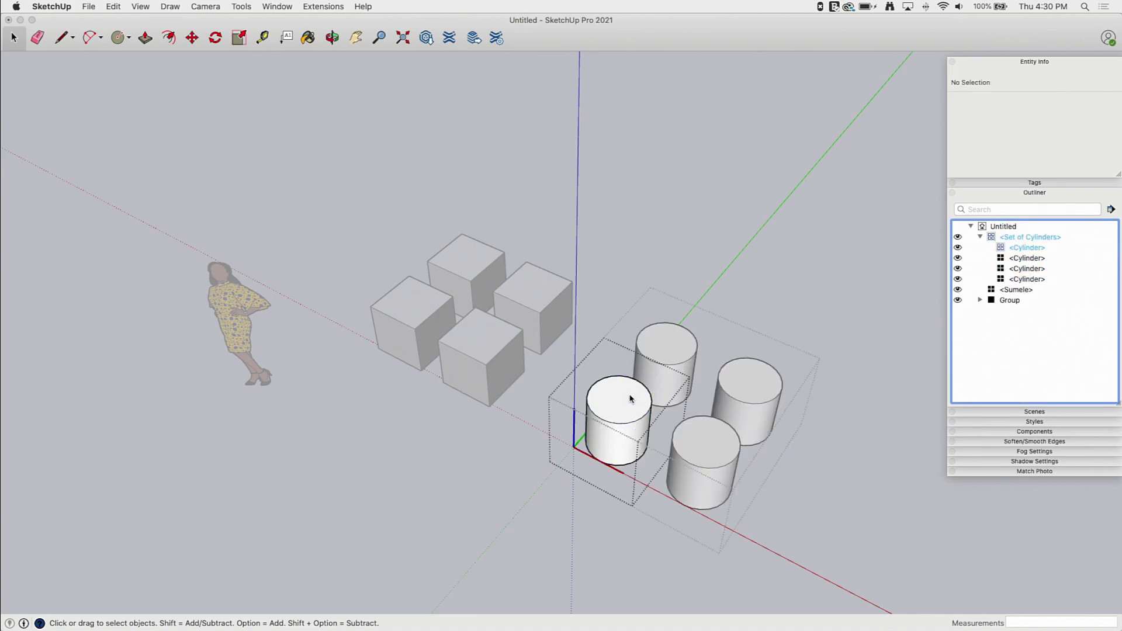
left_click(621, 529)
left_click(619, 405)
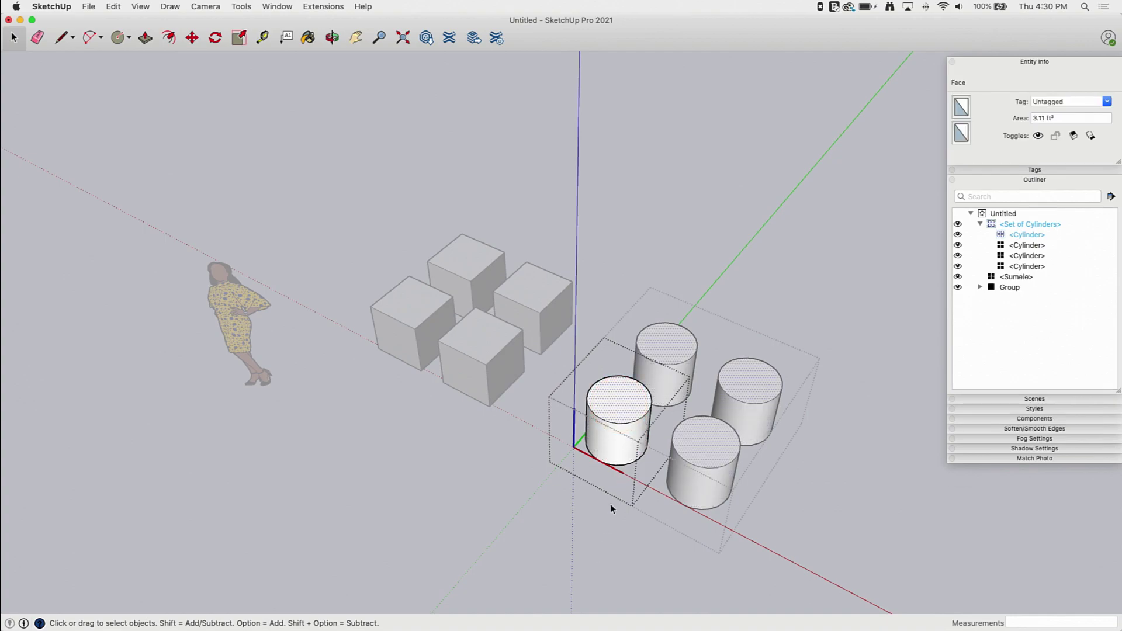
left_click(633, 251)
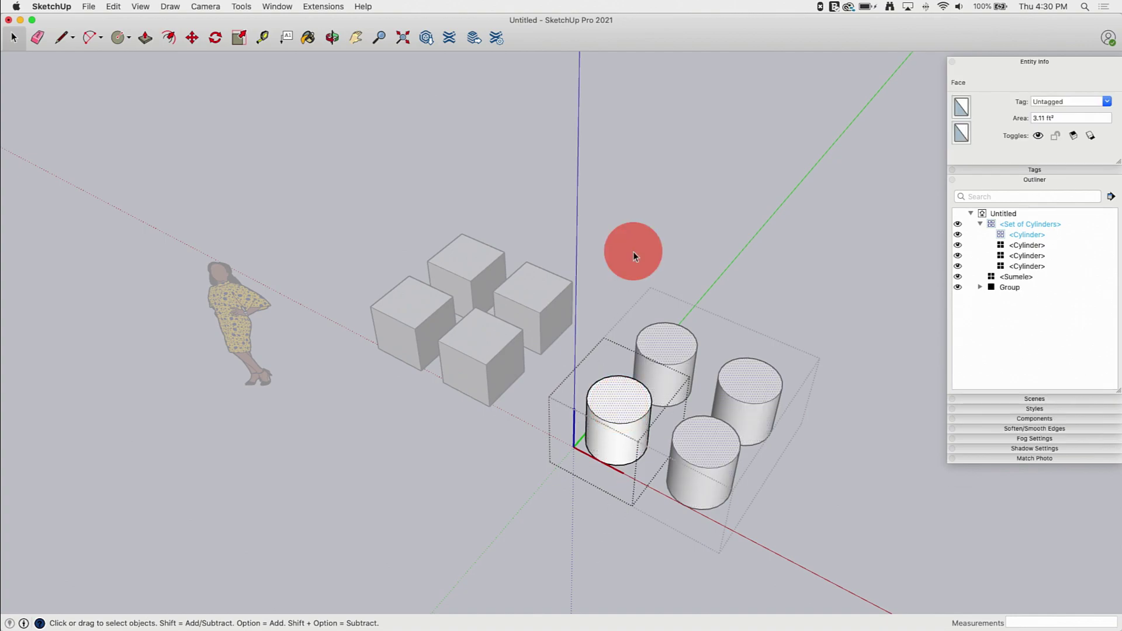
left_click(633, 251)
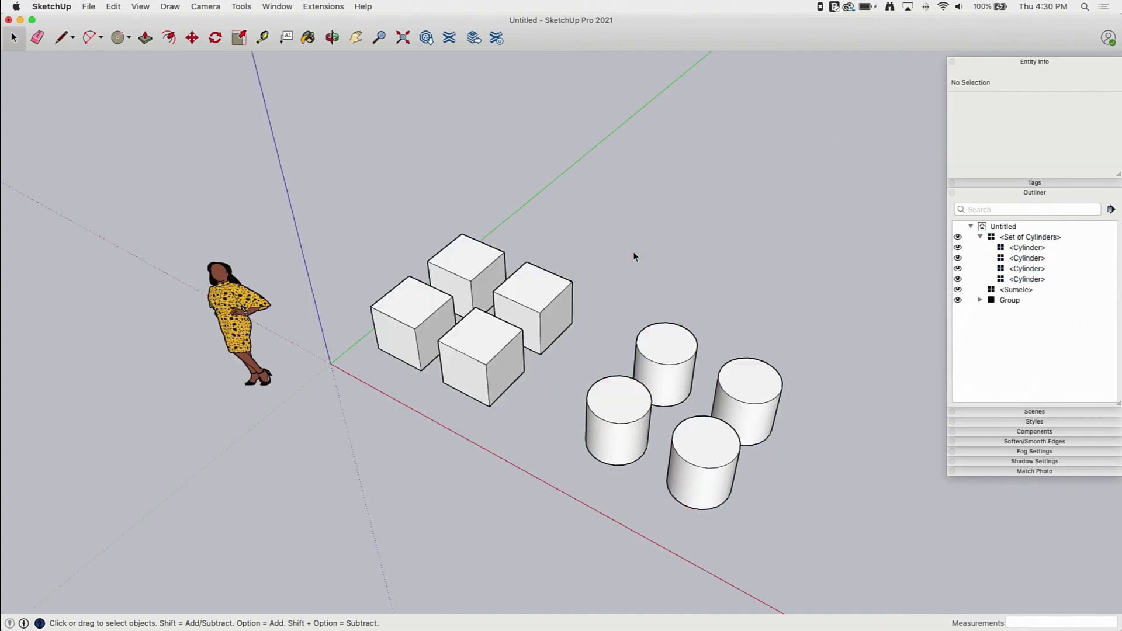
- Expand the four-box Group in the Outliner and rename it 'Set of Boxes'
left_click(980, 301)
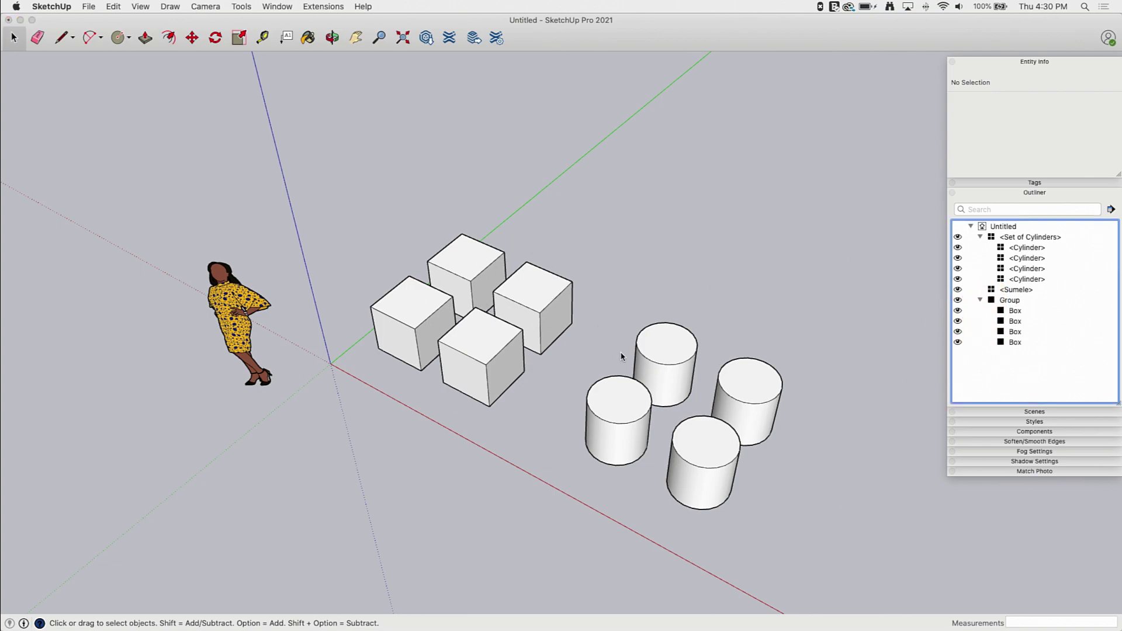
left_click(1015, 311)
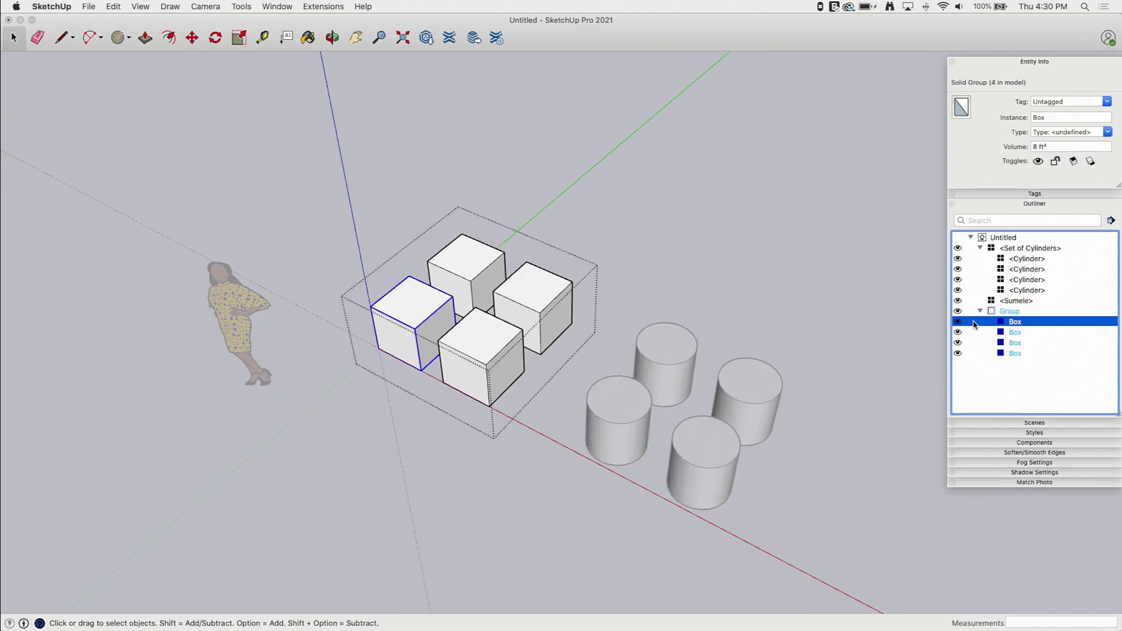
left_click(1009, 312)
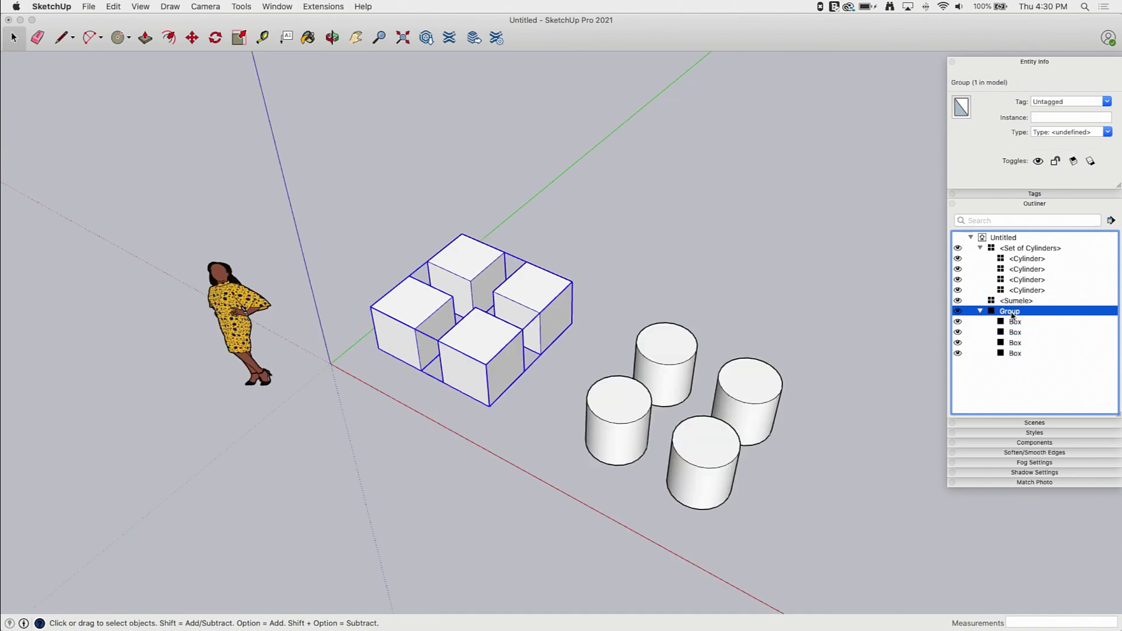
left_click(1011, 314)
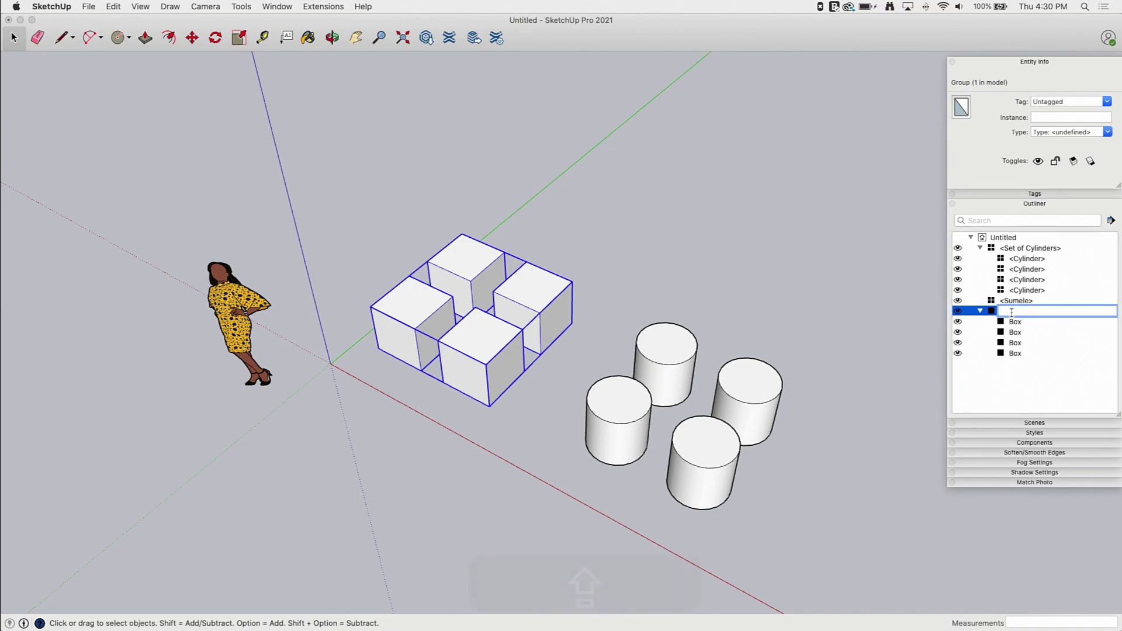
type("Set ")
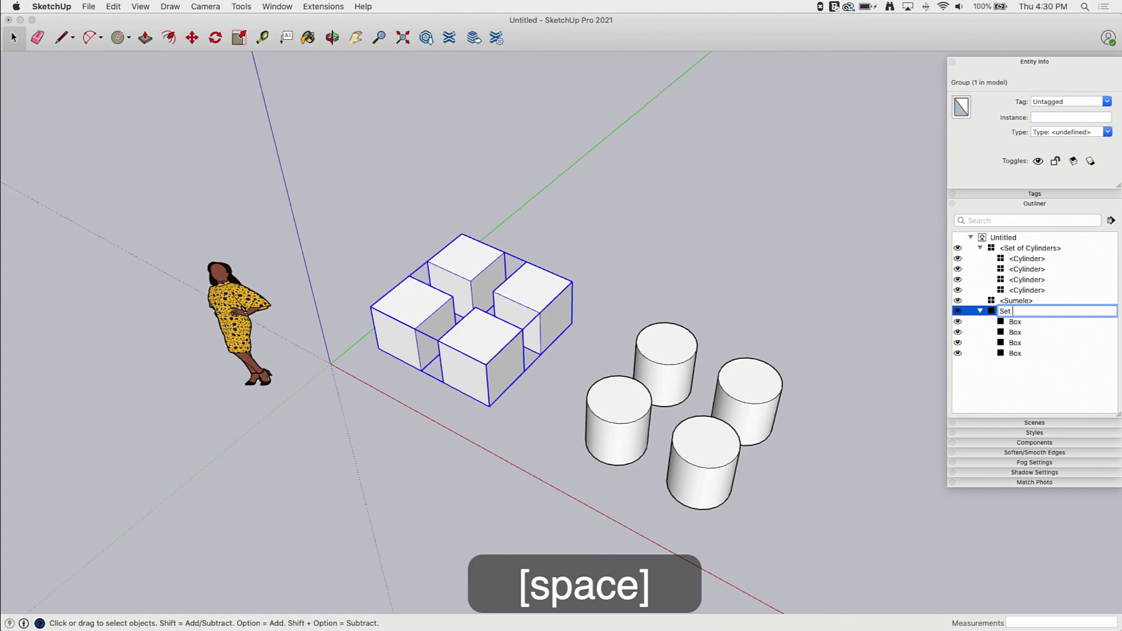
type("of B")
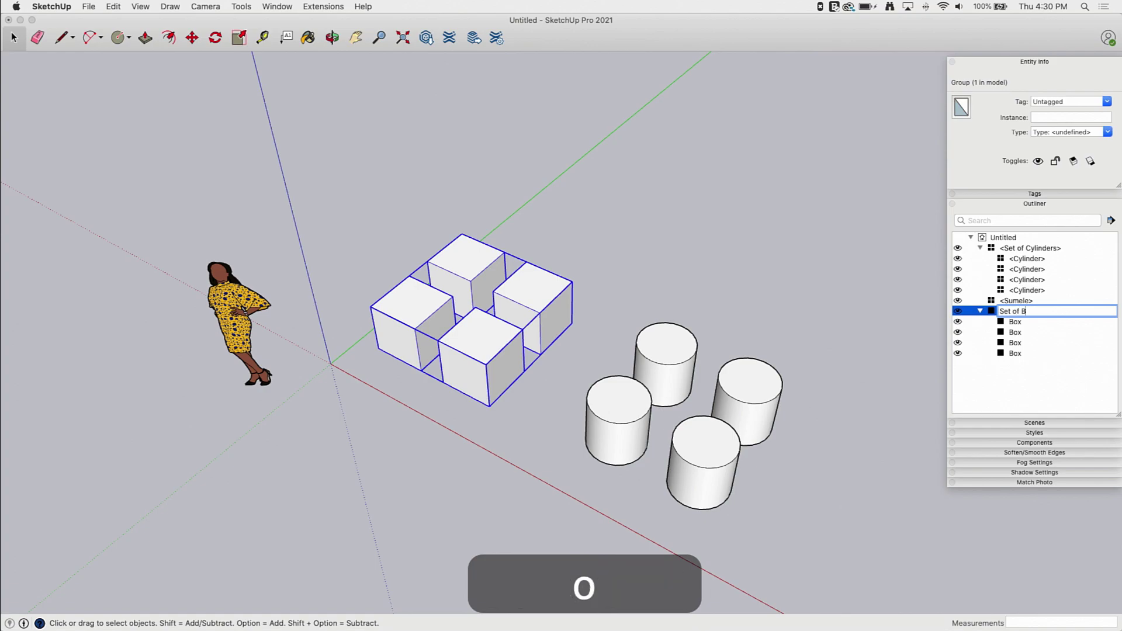
type("oxes")
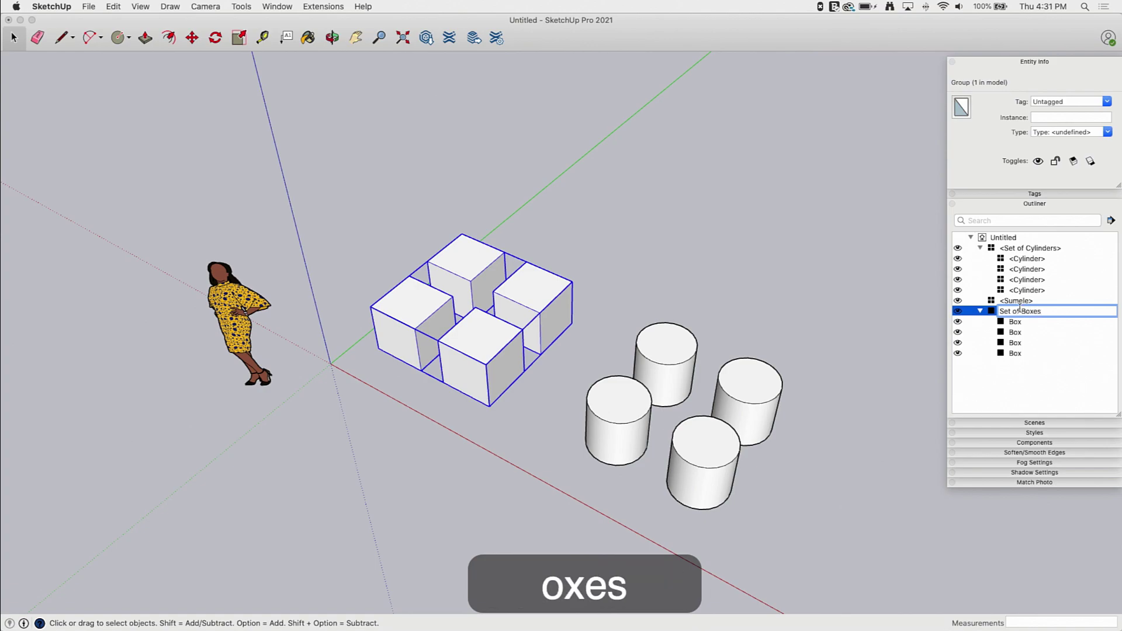
left_click(912, 334)
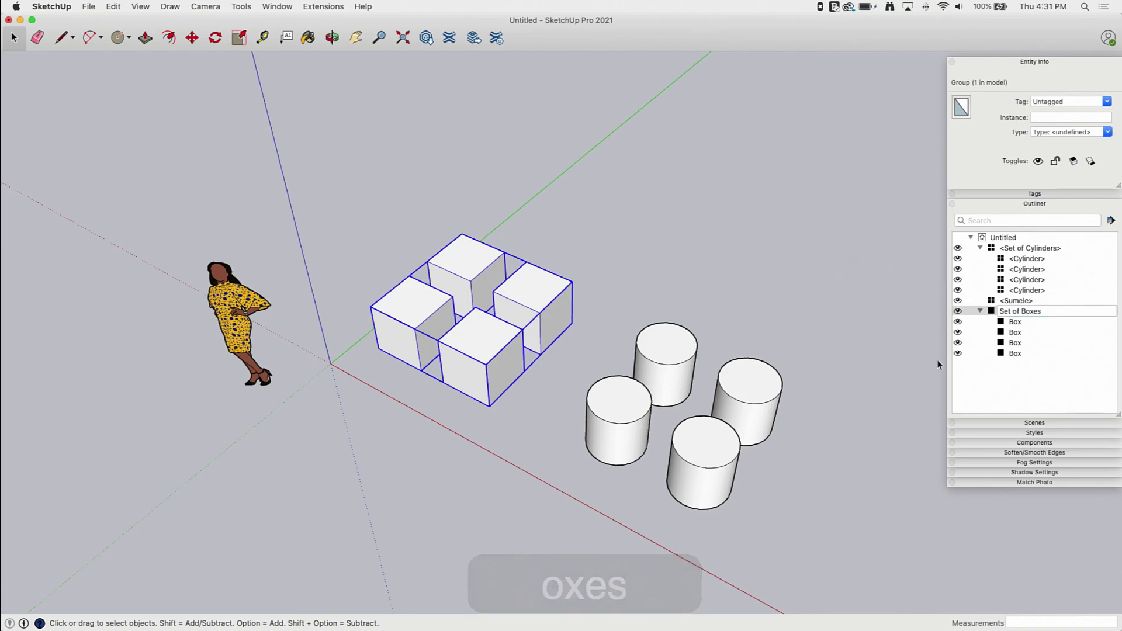
left_click(1062, 334)
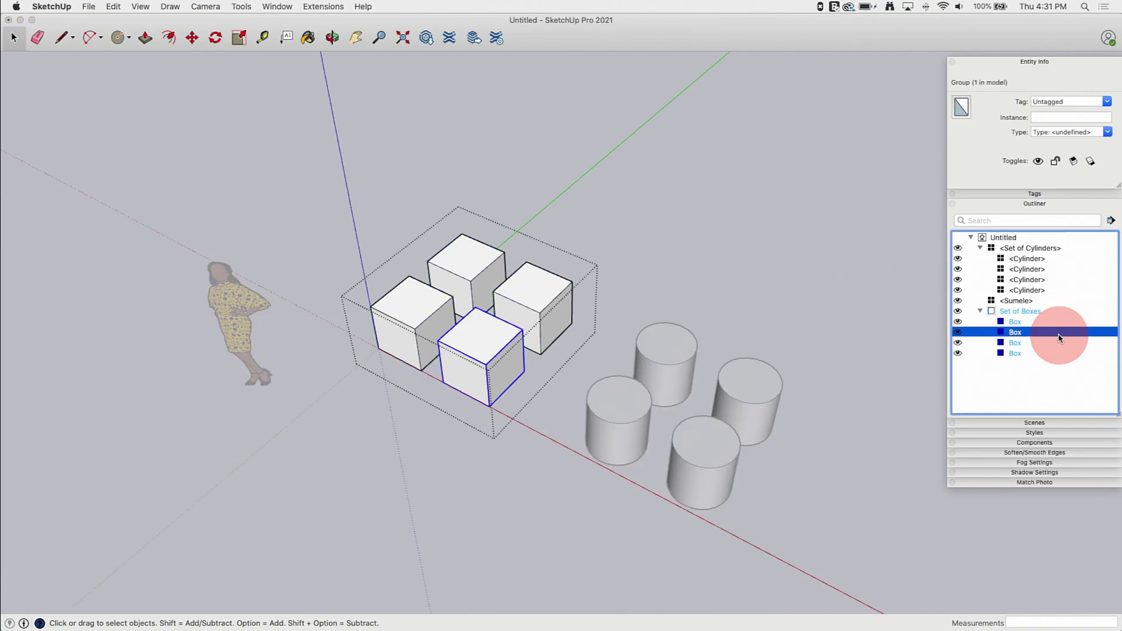
- Collapse Set of Boxes and Set of Cylinders in the Outliner and clear the selection
left_click(1034, 312)
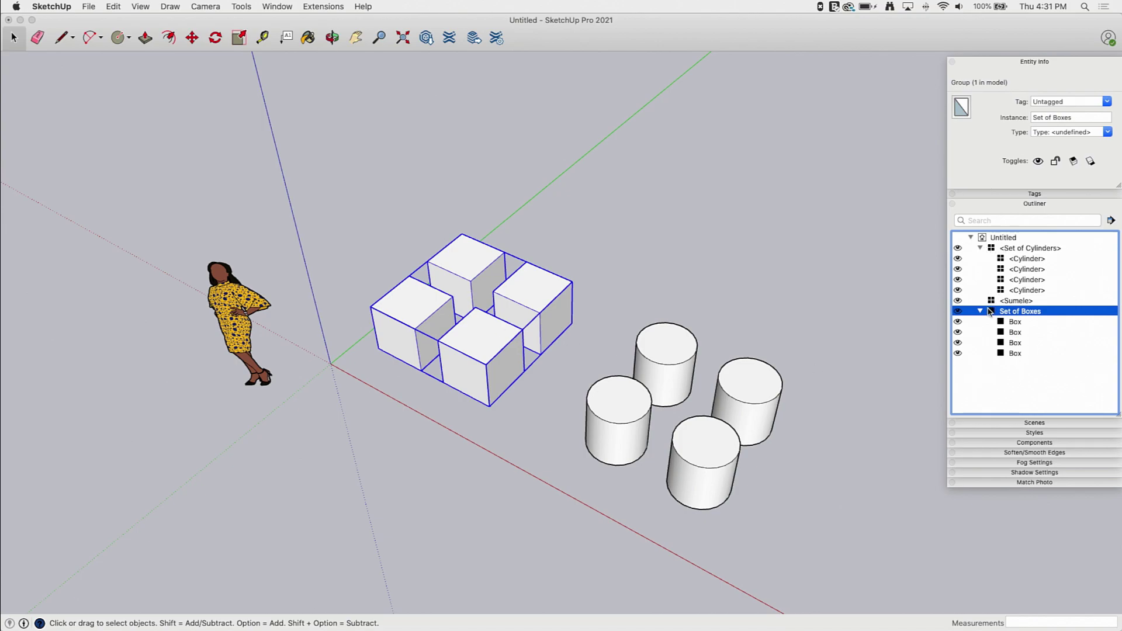
left_click(994, 248)
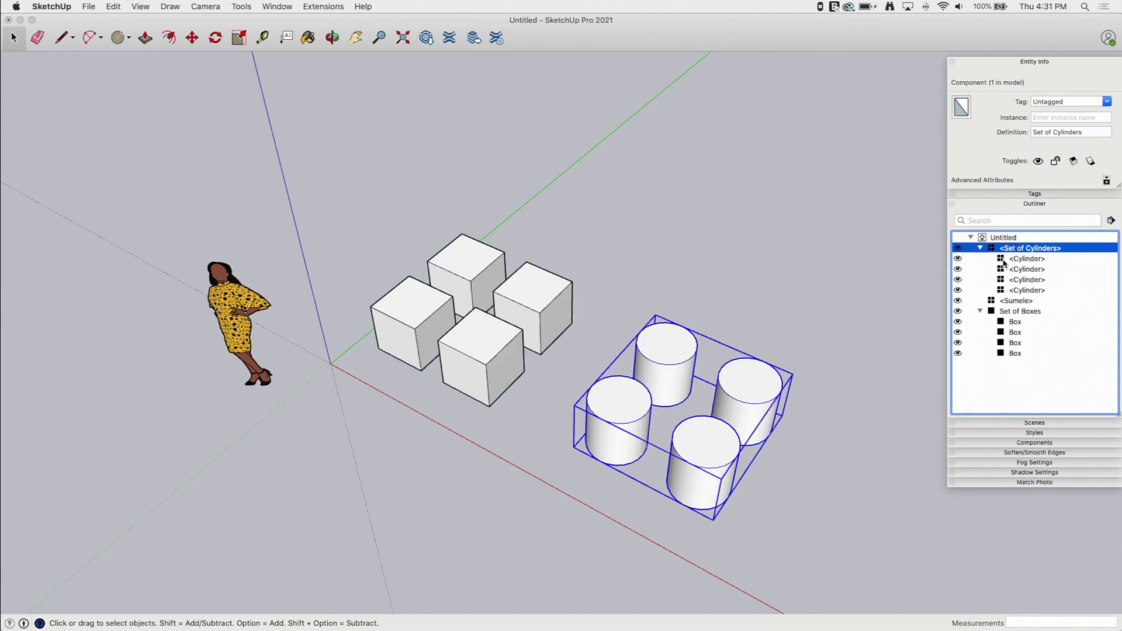
left_click(980, 311)
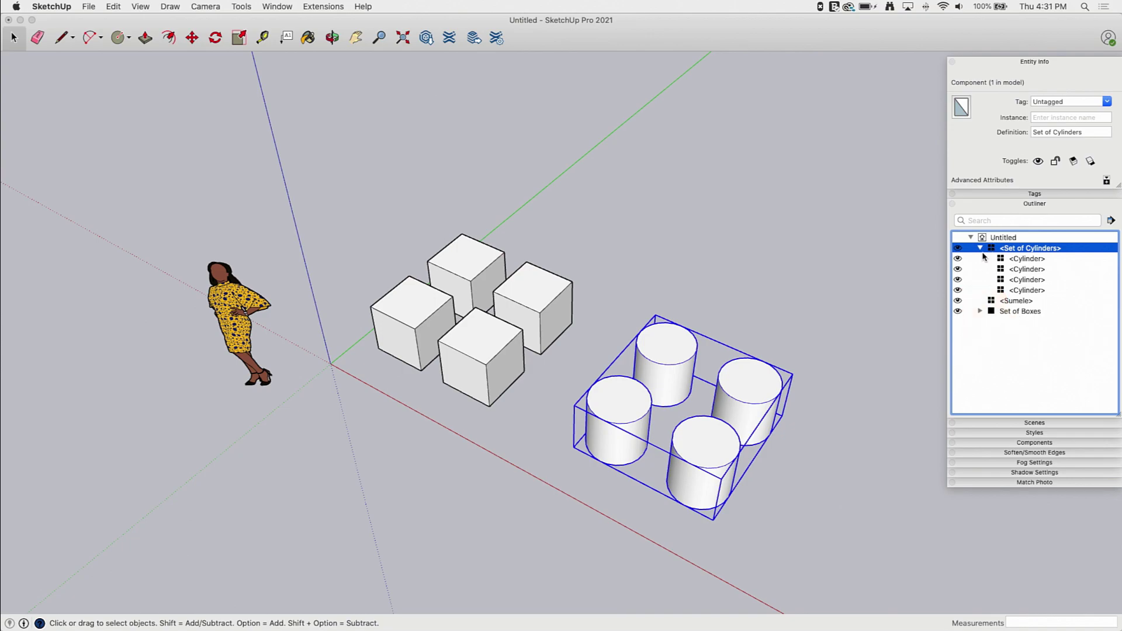
left_click(980, 248)
left_click(998, 354)
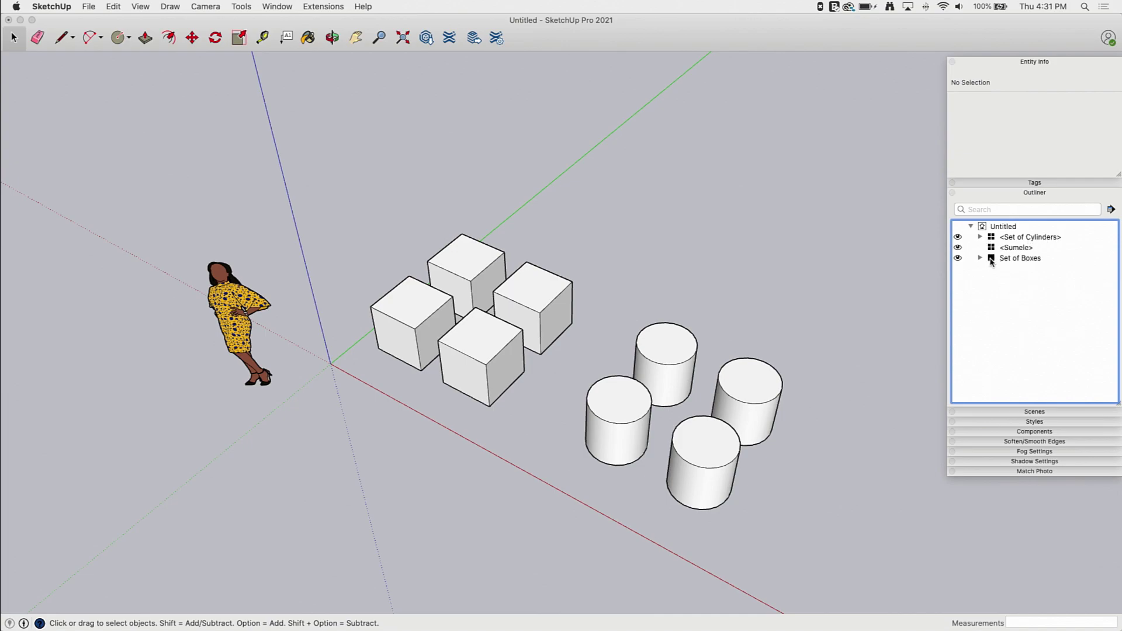
- Hide Set of Boxes, Sumele and Set of Cylinders with their Outliner eye icons
left_click(958, 258)
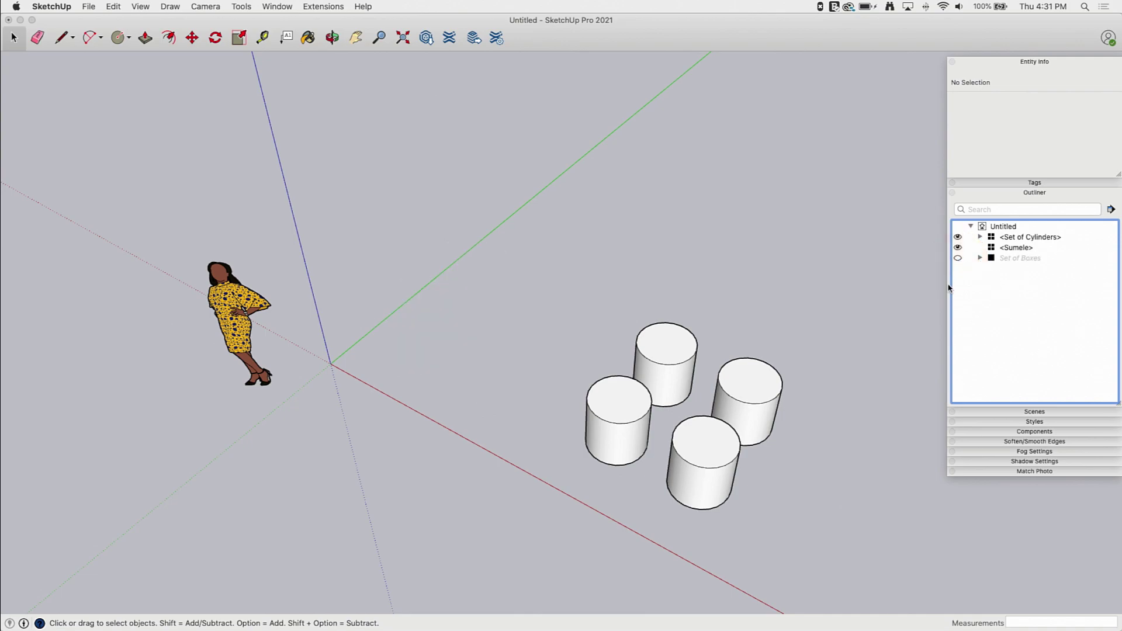
left_click(958, 258)
left_click(958, 259)
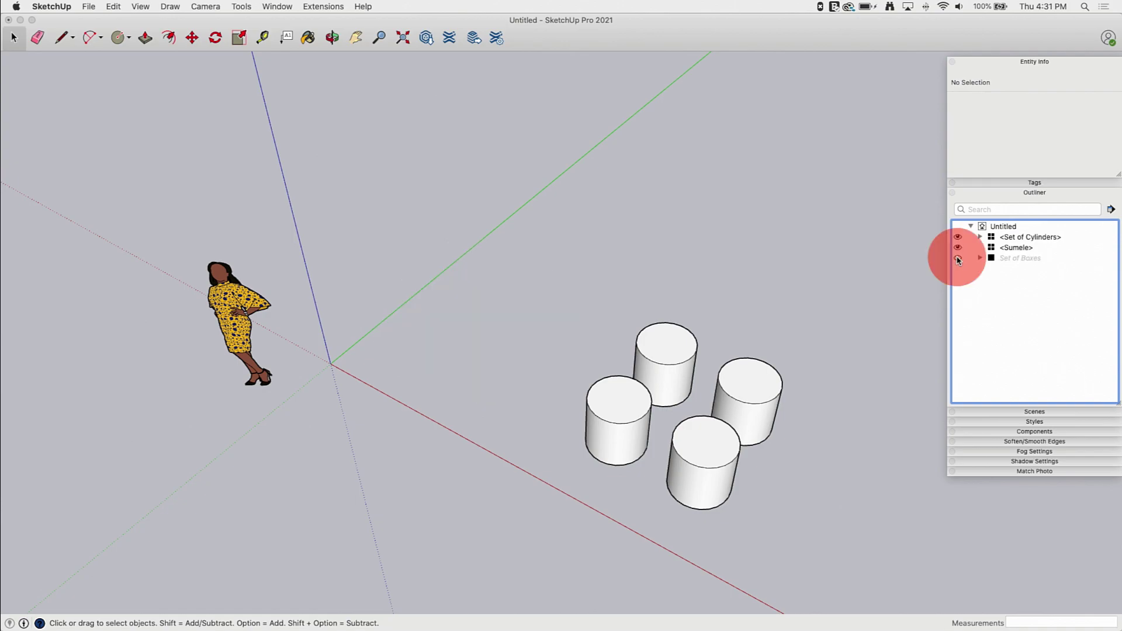
left_click(958, 248)
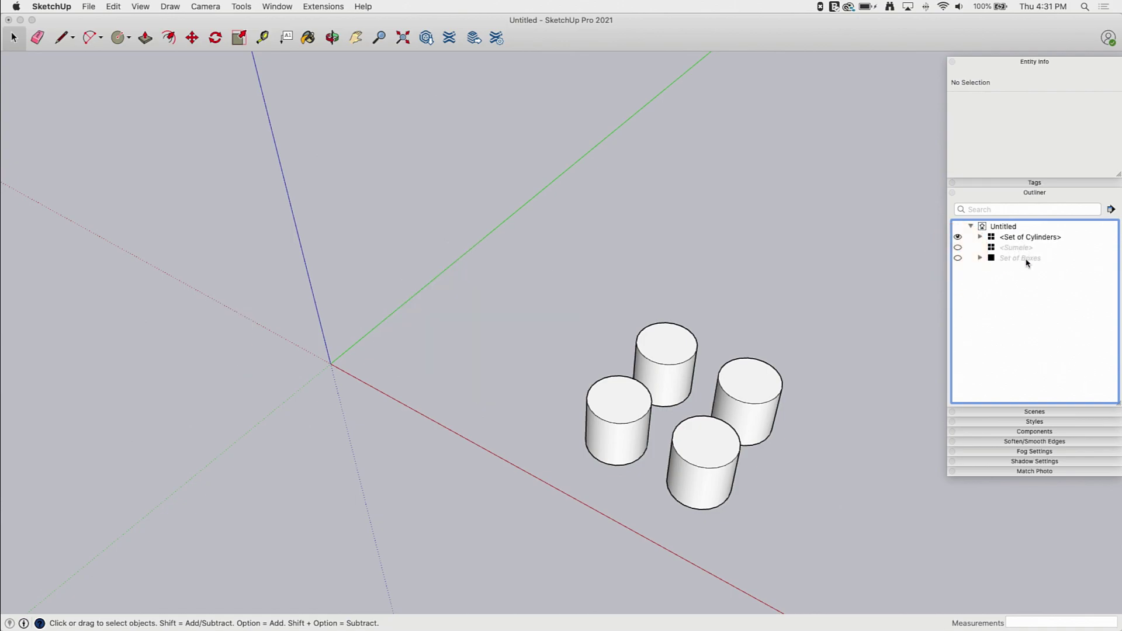
left_click(958, 237)
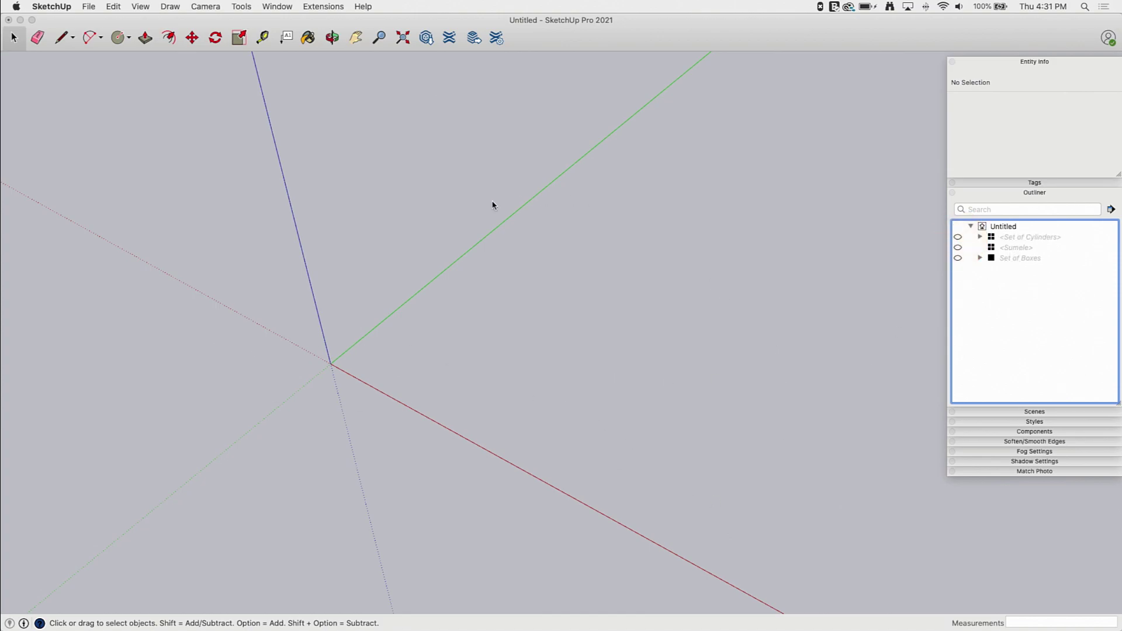
middle_click_drag(628, 434, 440, 262)
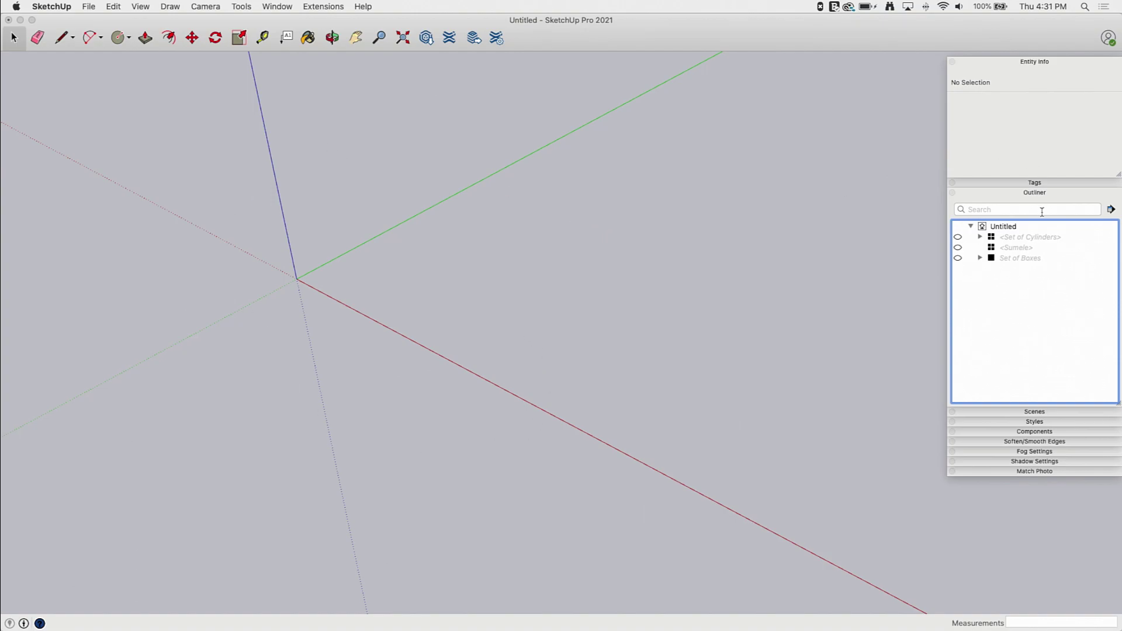
- Unhide Set of Cylinders, the Sumele figure and Set of Boxes
left_click(957, 237)
left_click(958, 247)
left_click(957, 258)
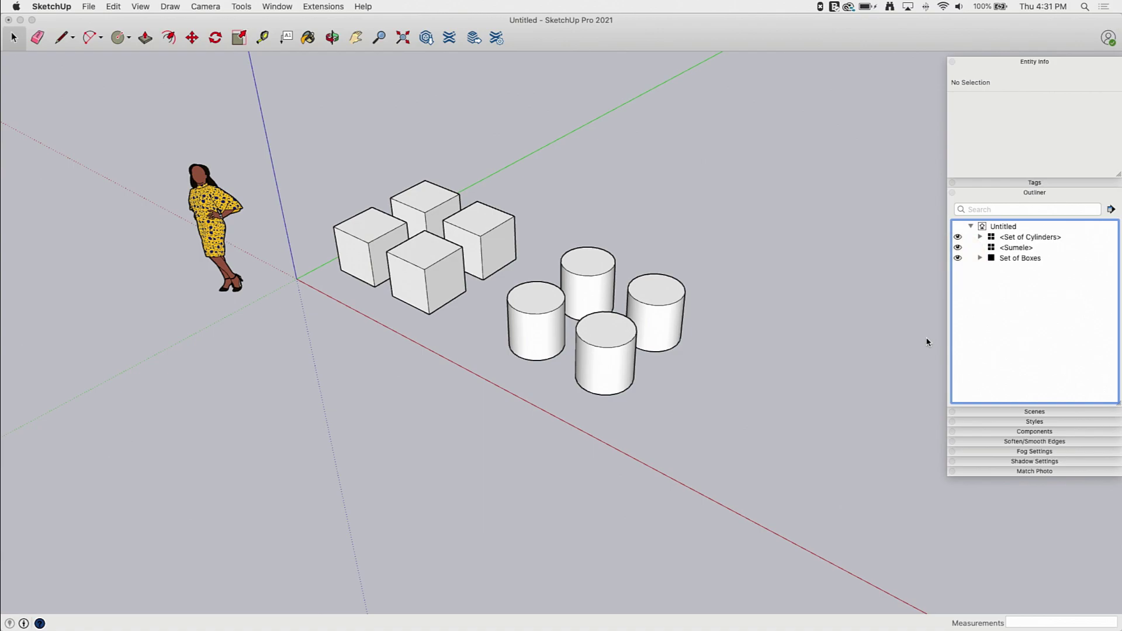
- Expand both sets and hide the first Cylinder and the third Box
left_click(980, 237)
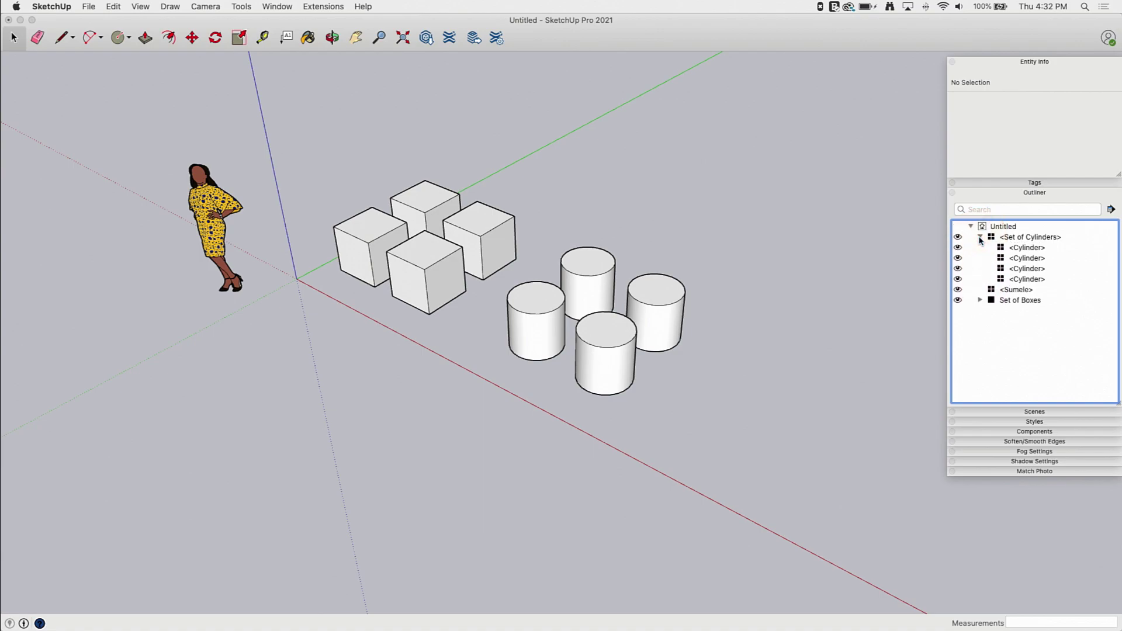
left_click(957, 247)
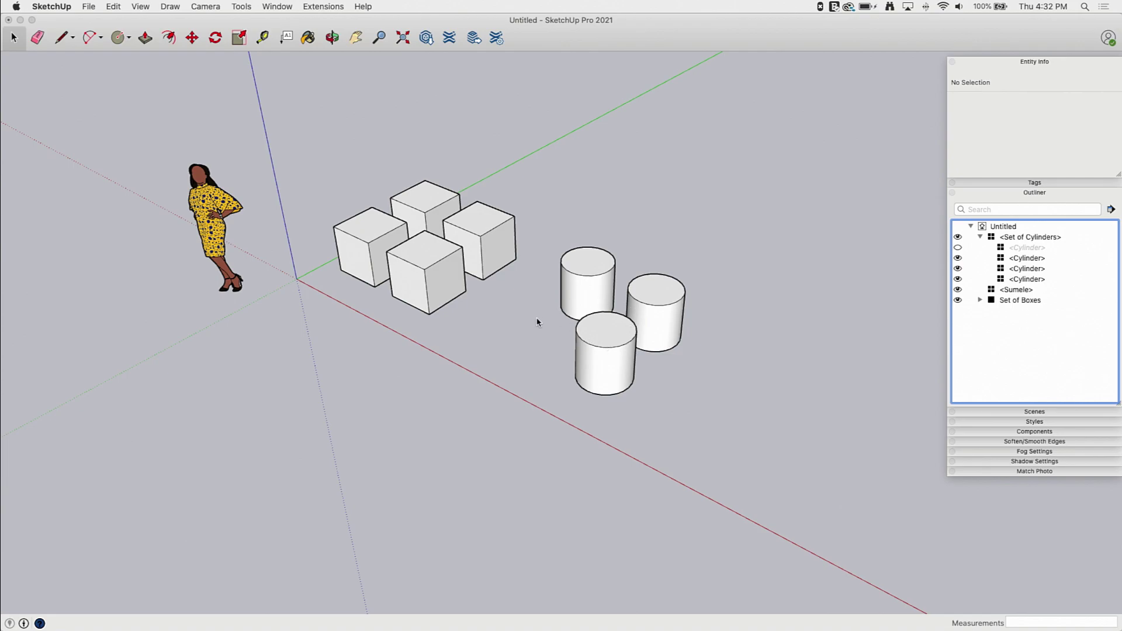
left_click(980, 299)
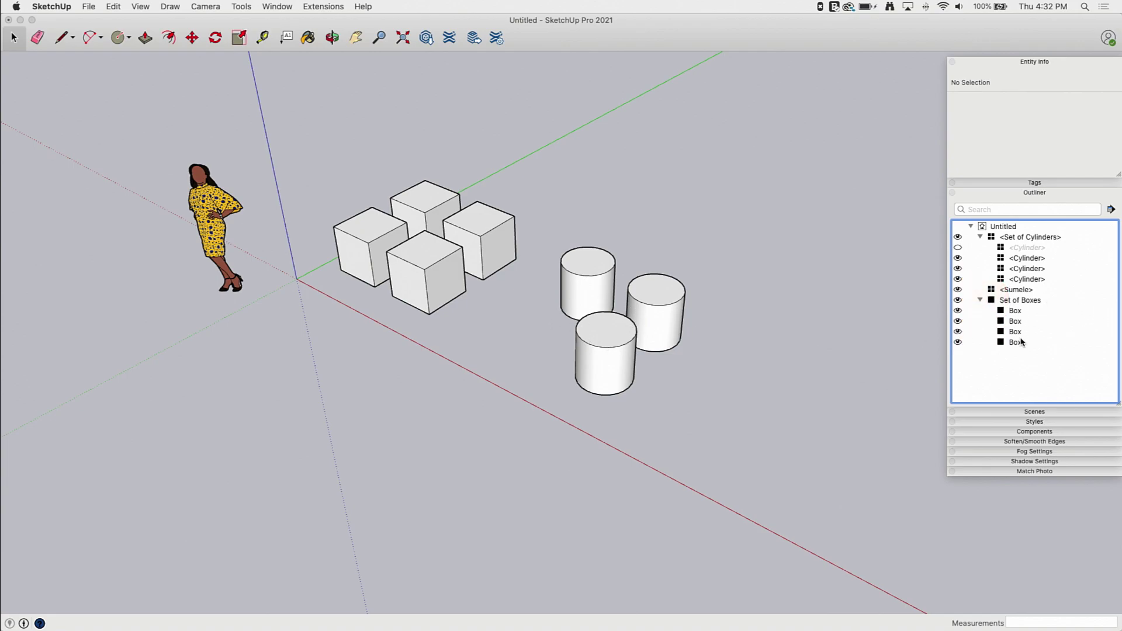
left_click(1014, 334)
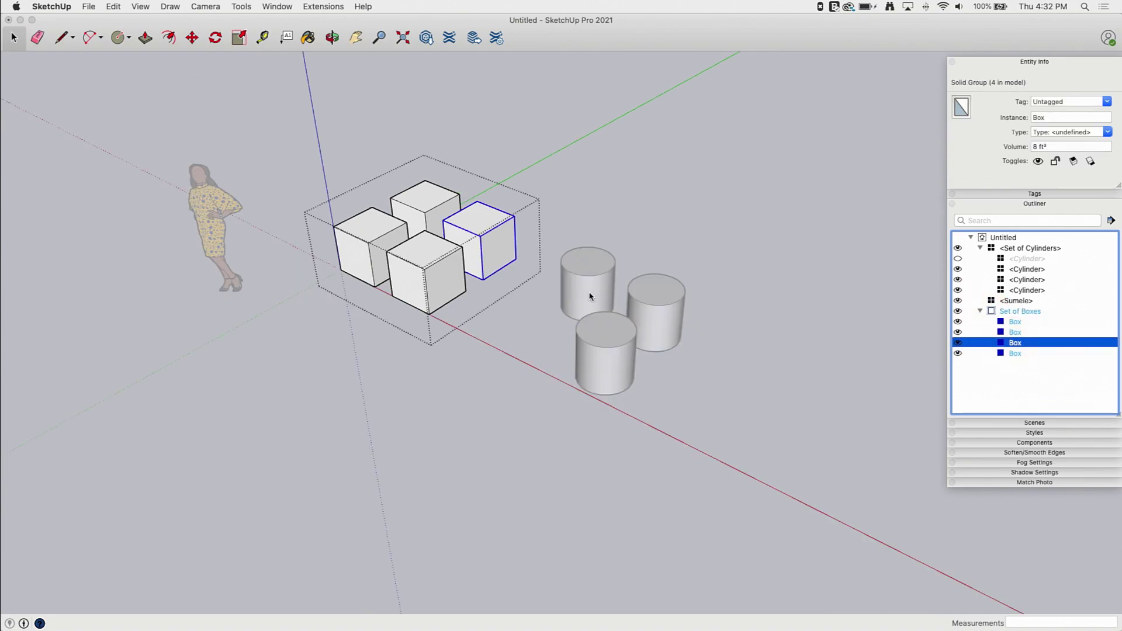
left_click(958, 342)
left_click(818, 247)
left_click(773, 191)
- Unhide the third Box and the first Cylinder
middle_click_drag(773, 191, 577, 385)
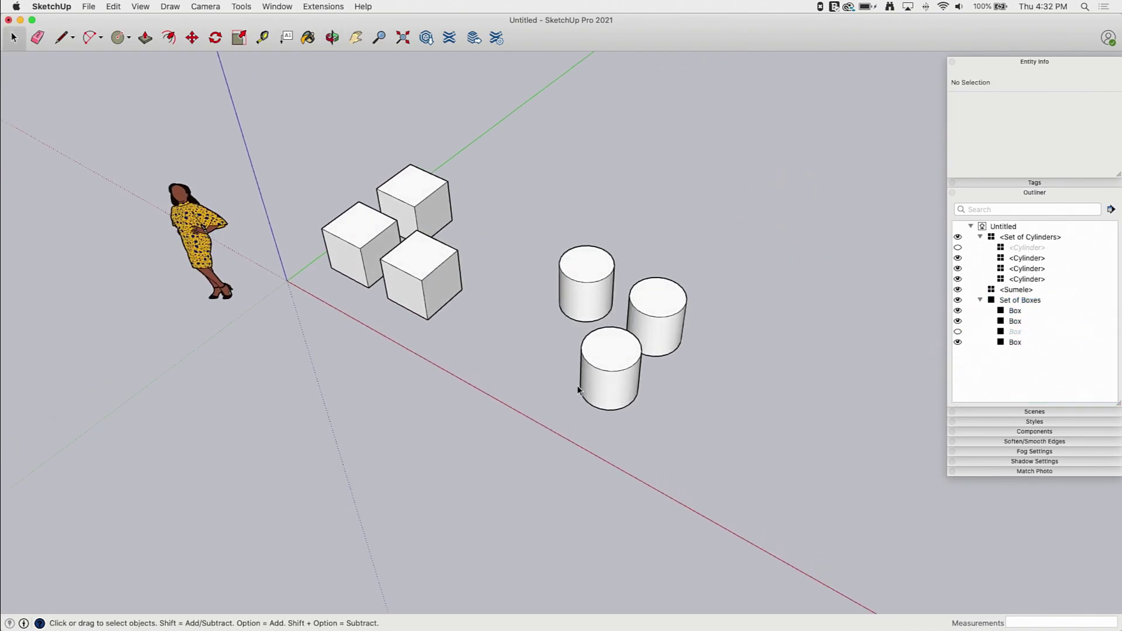
left_click(959, 332)
left_click(959, 248)
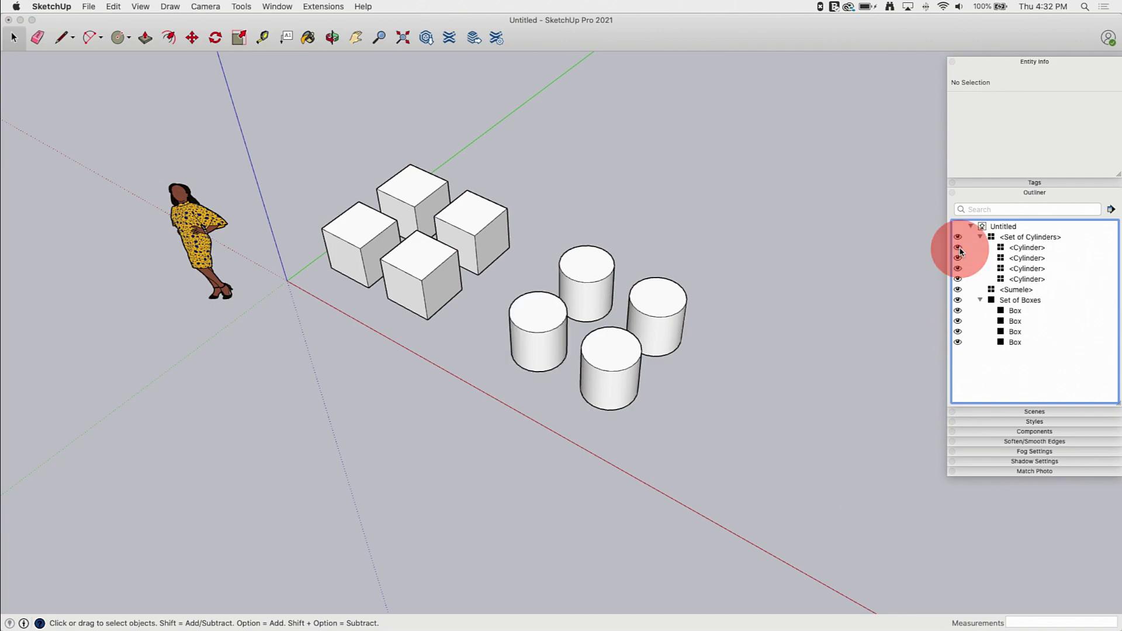
middle_click_drag(770, 338, 726, 300)
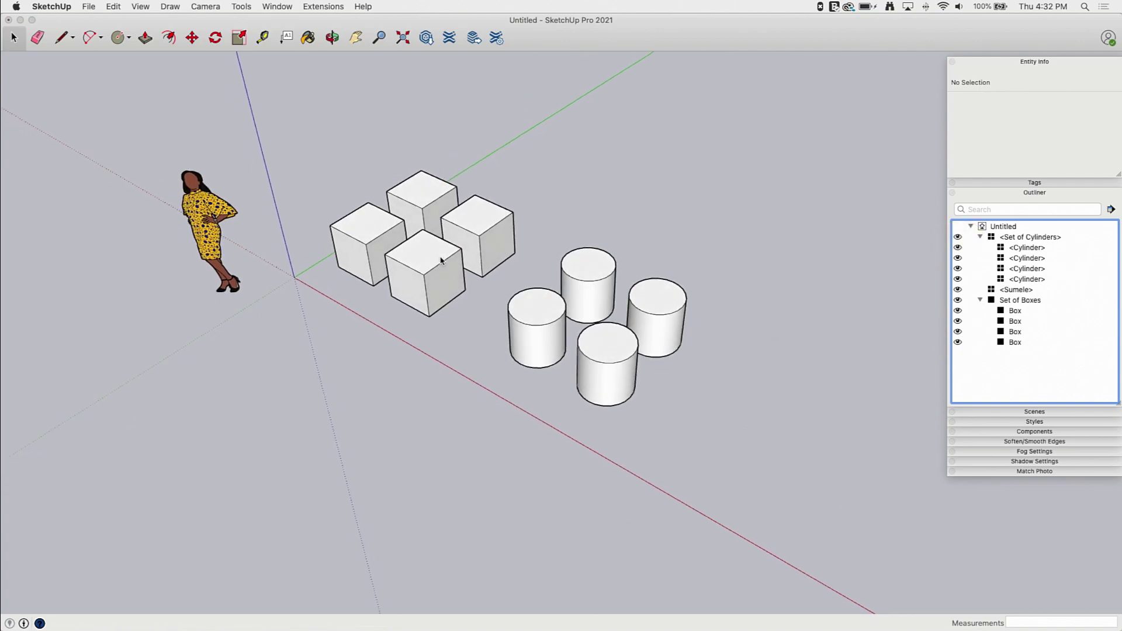
- Hide the whole Set of Boxes via the context menu Hide, then show it again
right_click(362, 227)
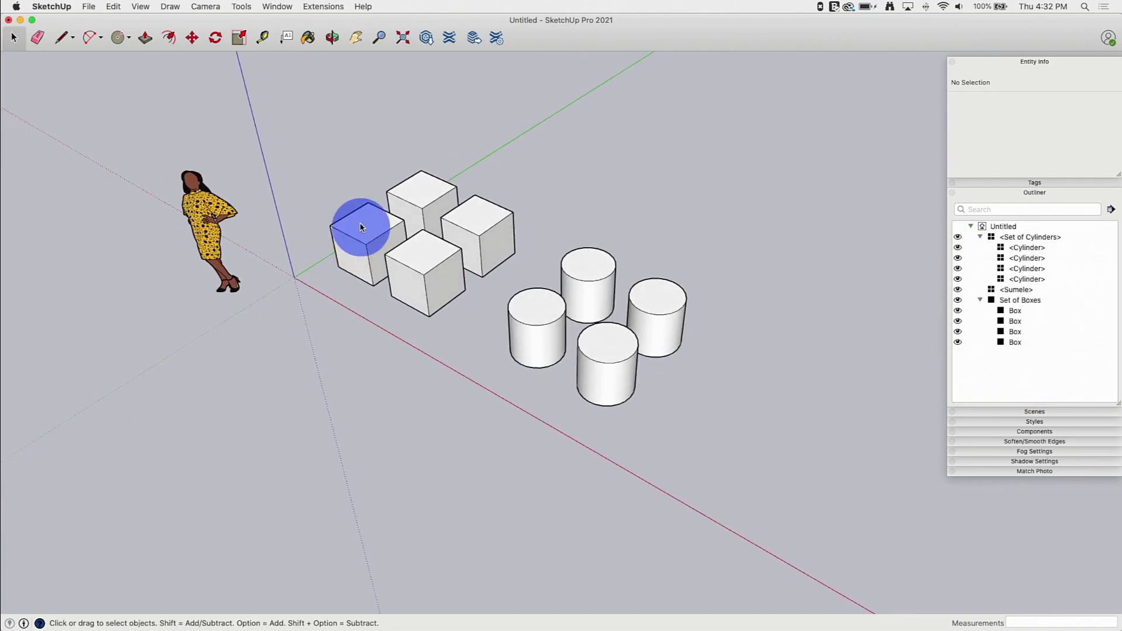
left_click(374, 255)
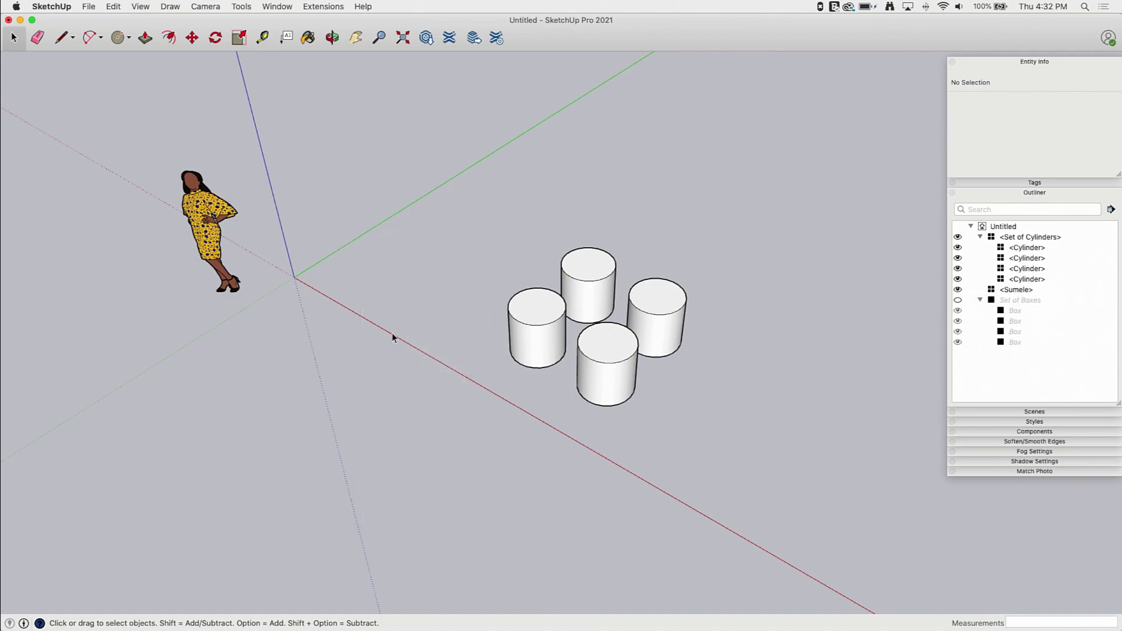
middle_click_drag(295, 363, 399, 357)
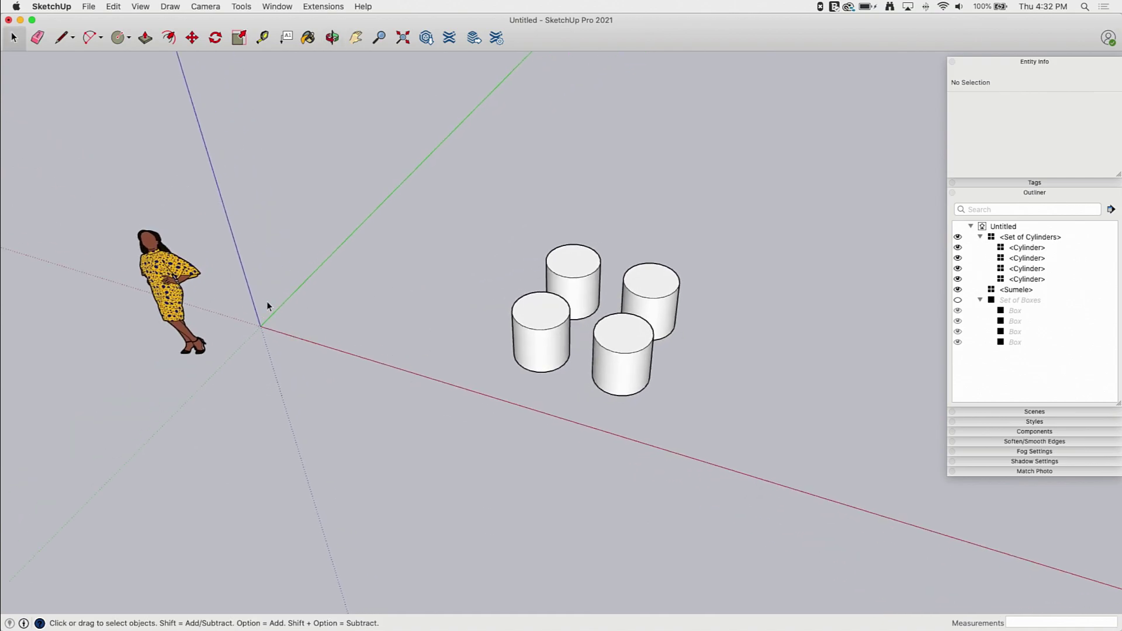
left_click(958, 300)
middle_click_drag(748, 358, 618, 319)
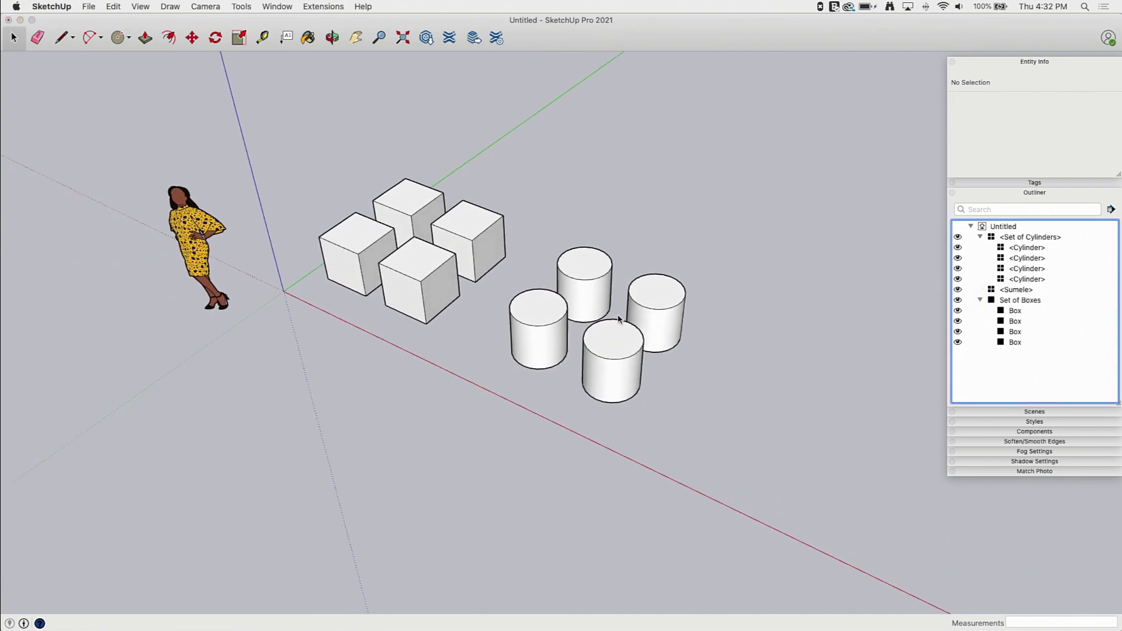
scroll(267, 163, "up", 3)
scroll(835, 398, "up", 2)
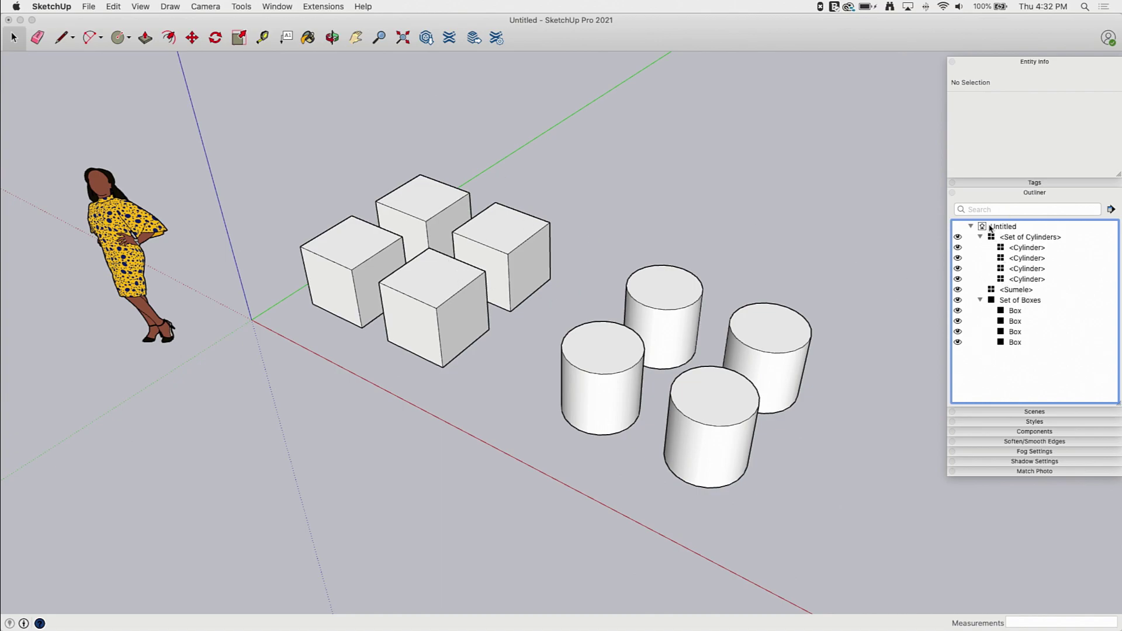
- Filter the Outliner by entering 'box' in its Search field
left_click(969, 211)
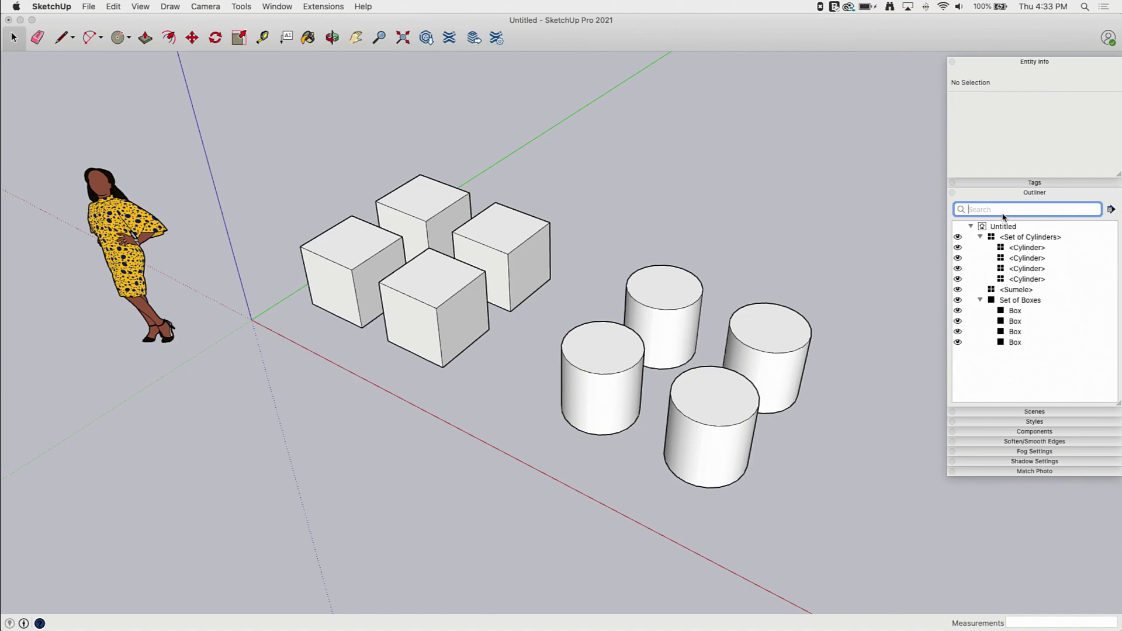
type("box")
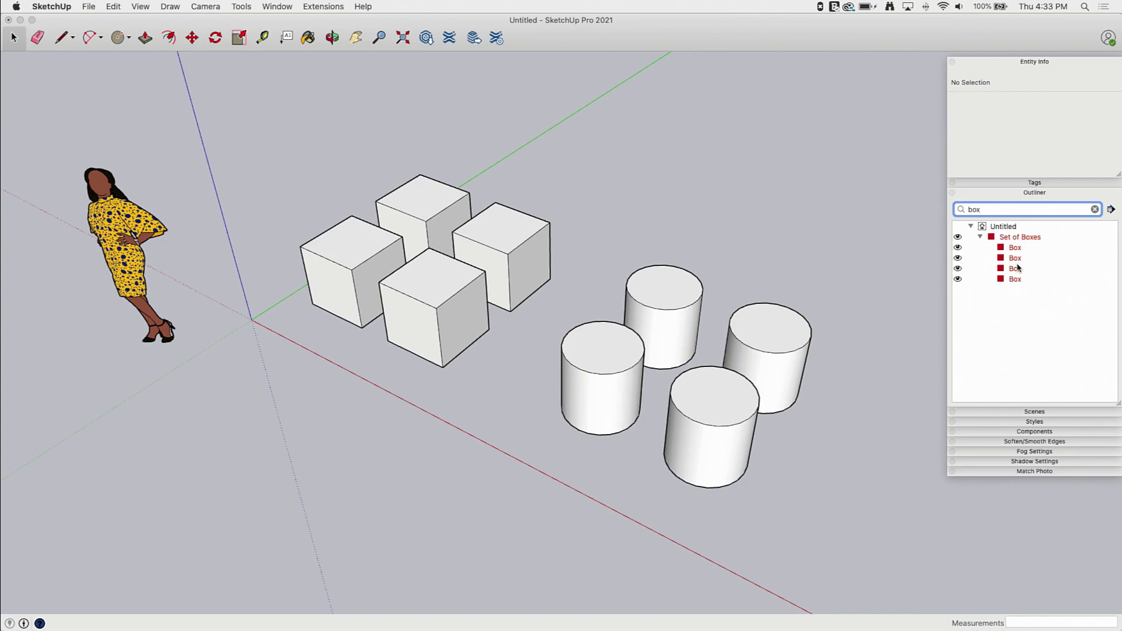
- Clear the Outliner search and toggle Sort by Name
left_click(1094, 210)
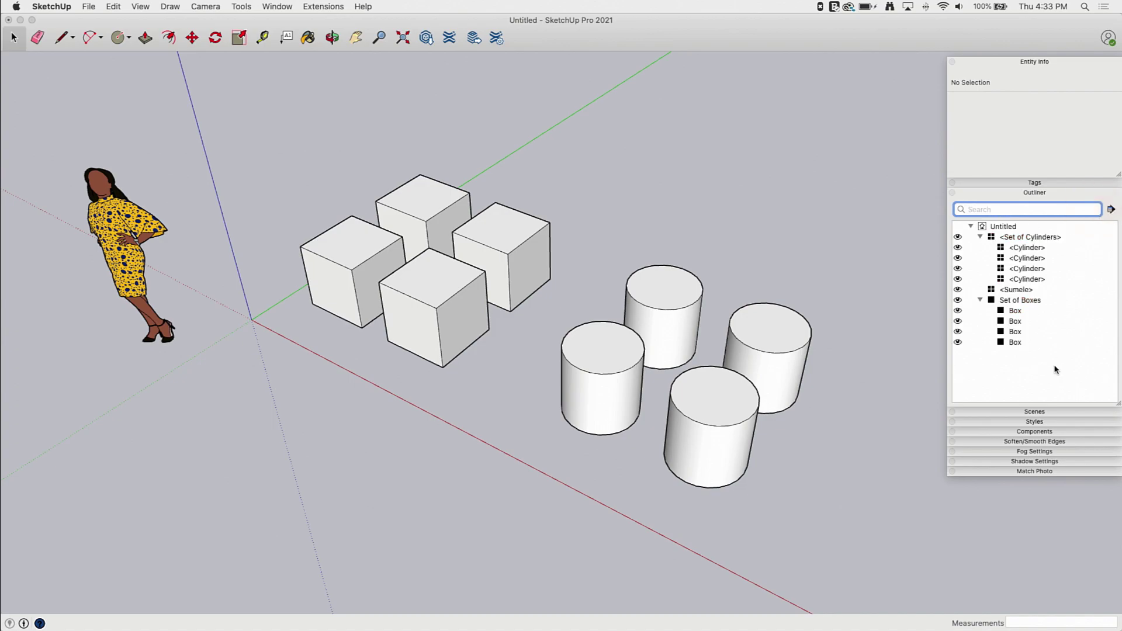
left_click(1111, 210)
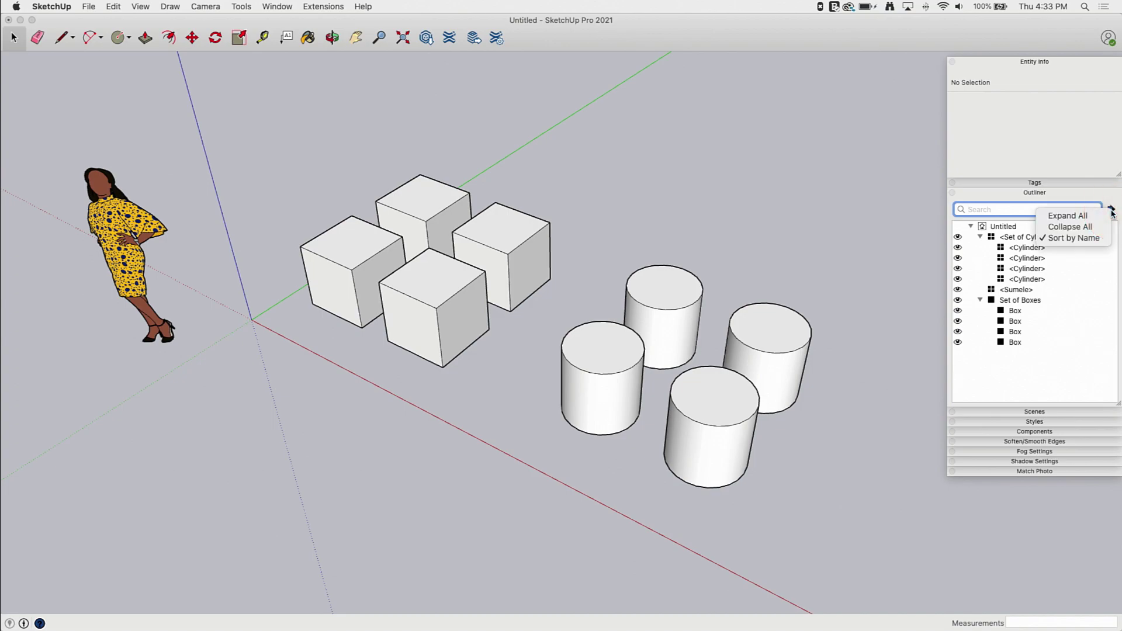
left_click(1107, 239)
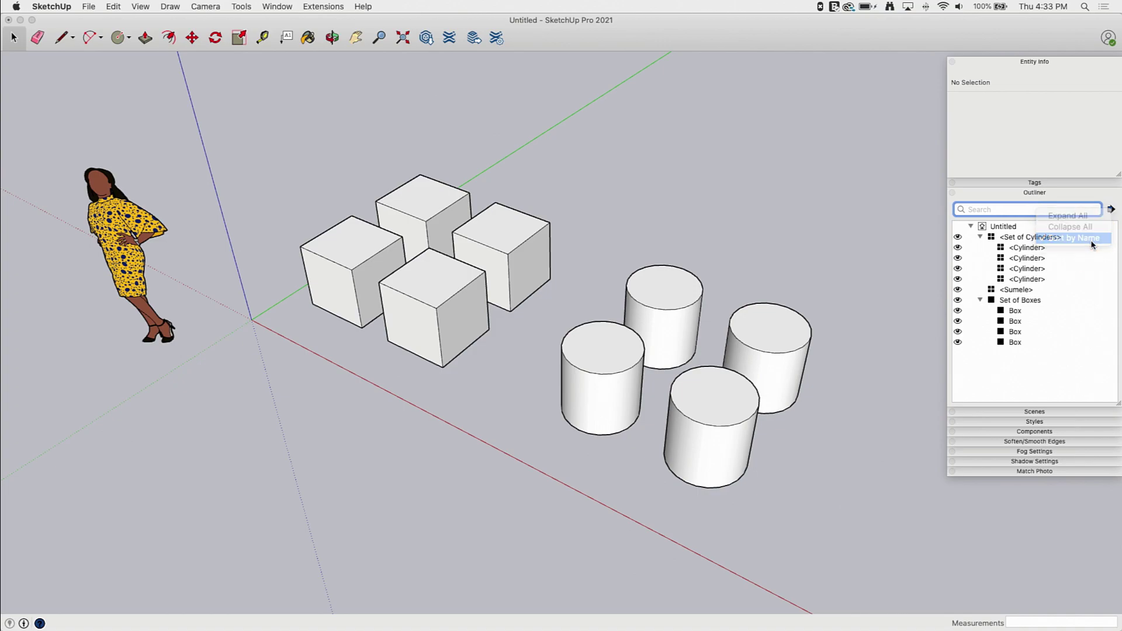
- Use Expand All, Collapse All, then Expand All to show every Box and Cylinder
left_click(1111, 214)
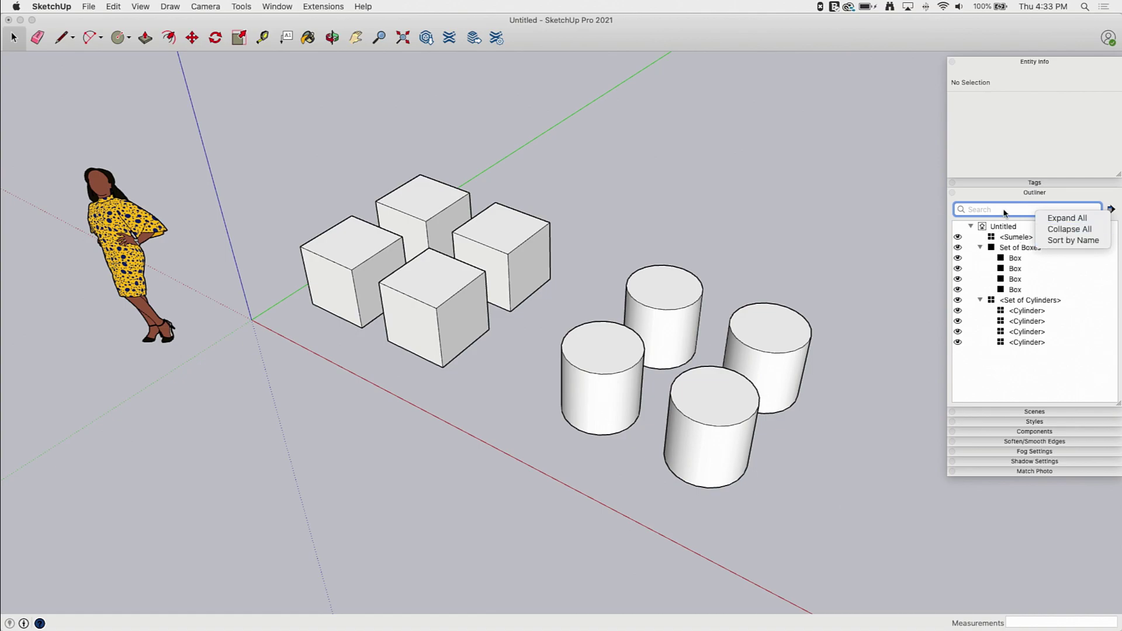
left_click(1073, 219)
left_click(1109, 209)
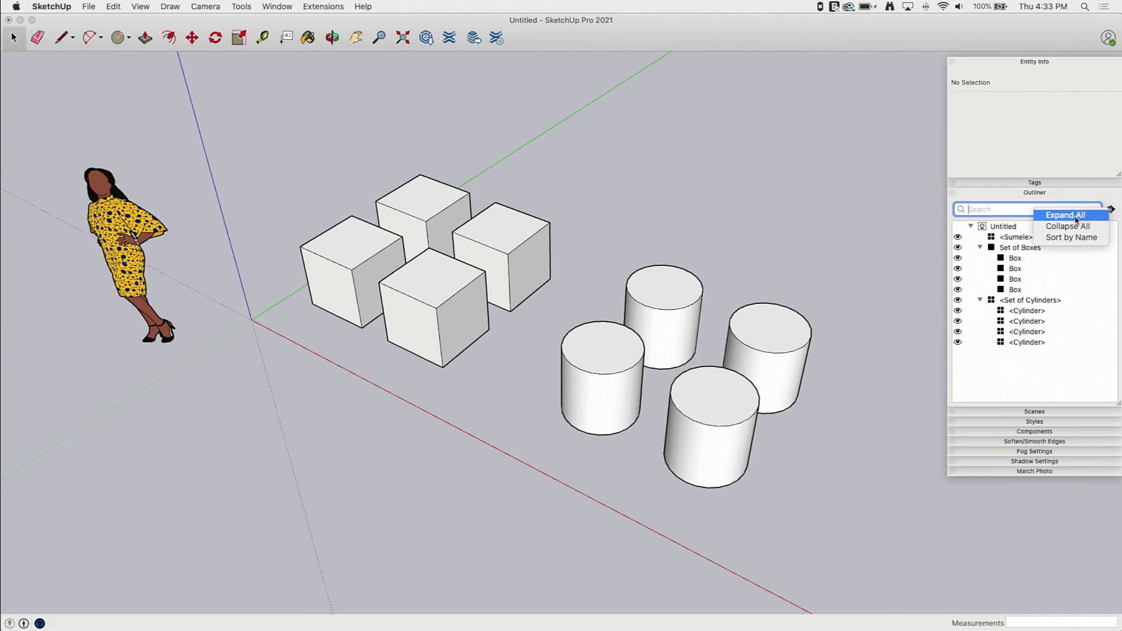
left_click(1057, 226)
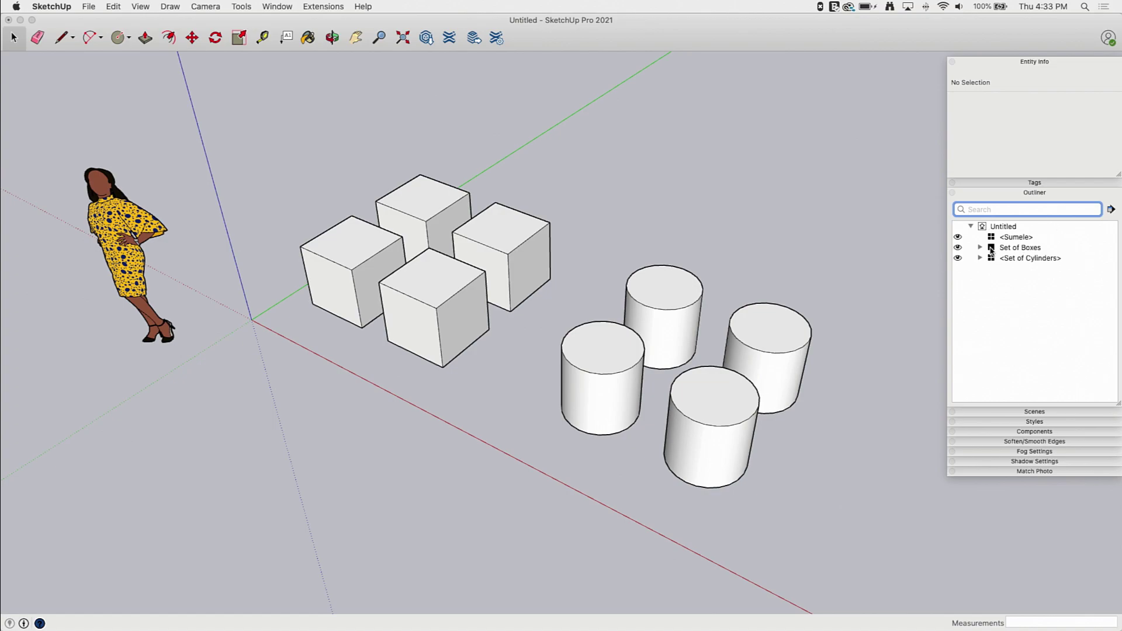
left_click(1110, 209)
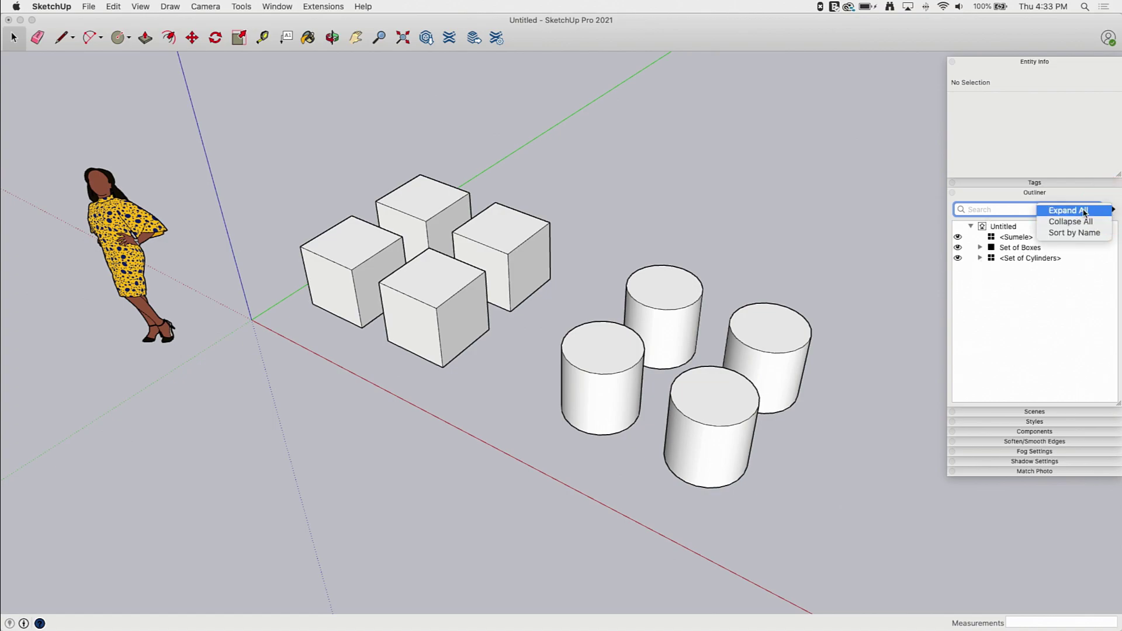
left_click(1084, 211)
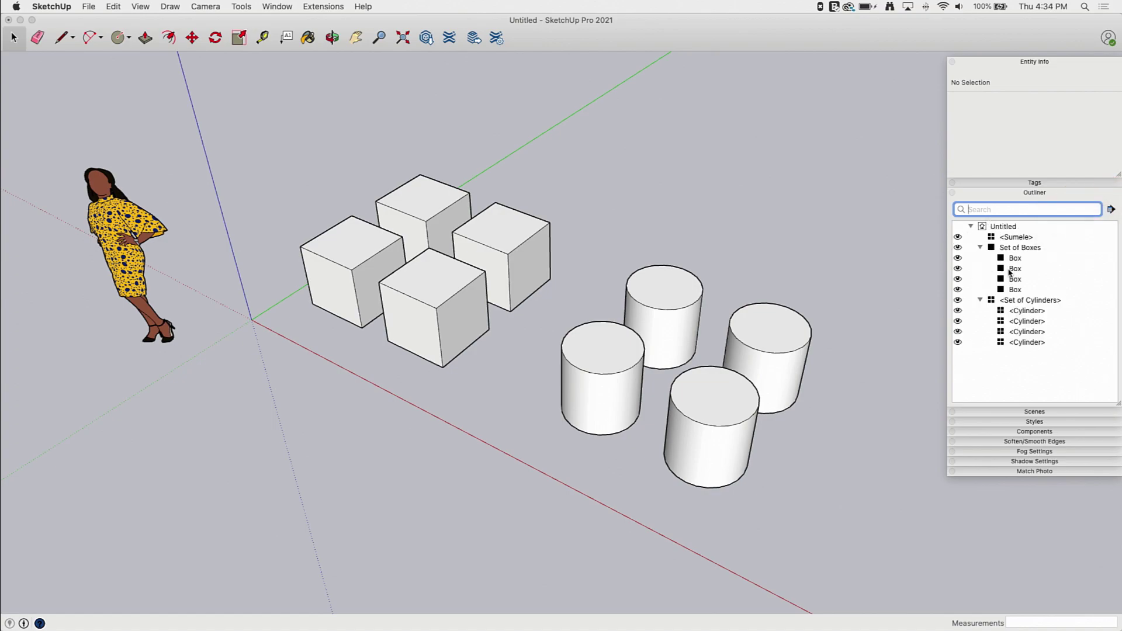